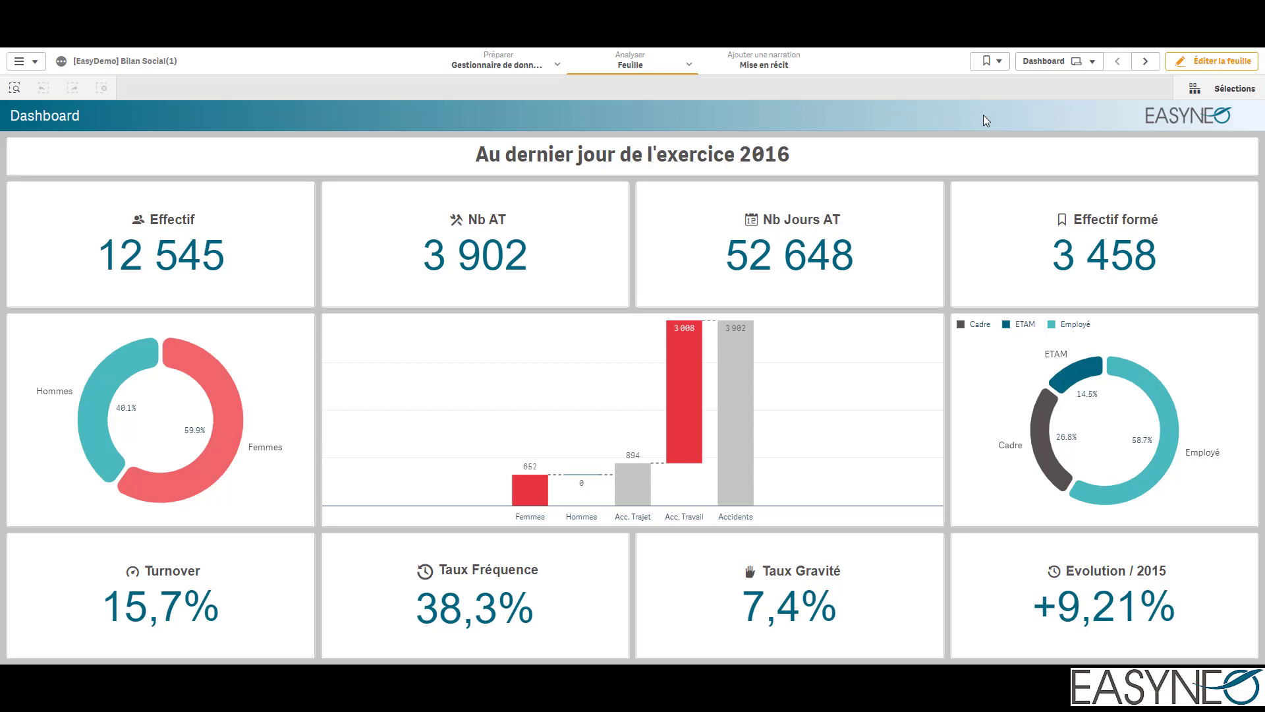
# Go through the Effectifs sheet to the Détails répartition H/F sheet and open it for editing
pyautogui.click(1147, 62)
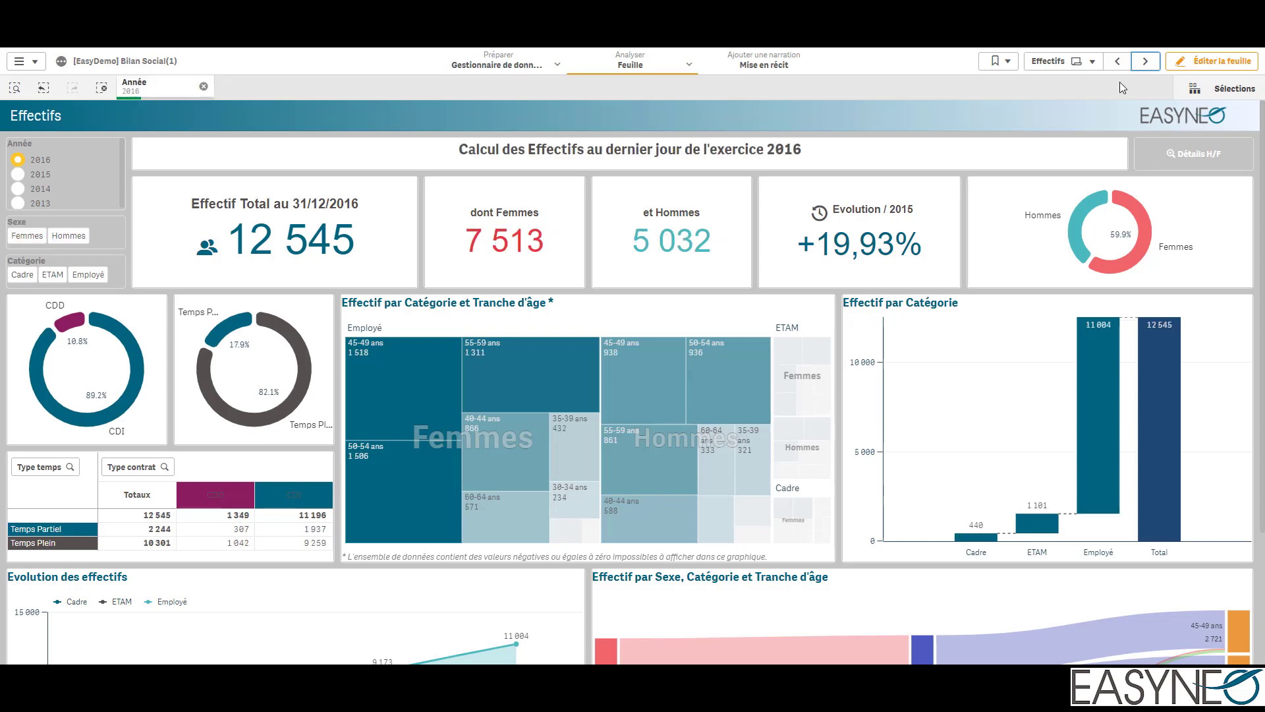
pyautogui.click(1183, 161)
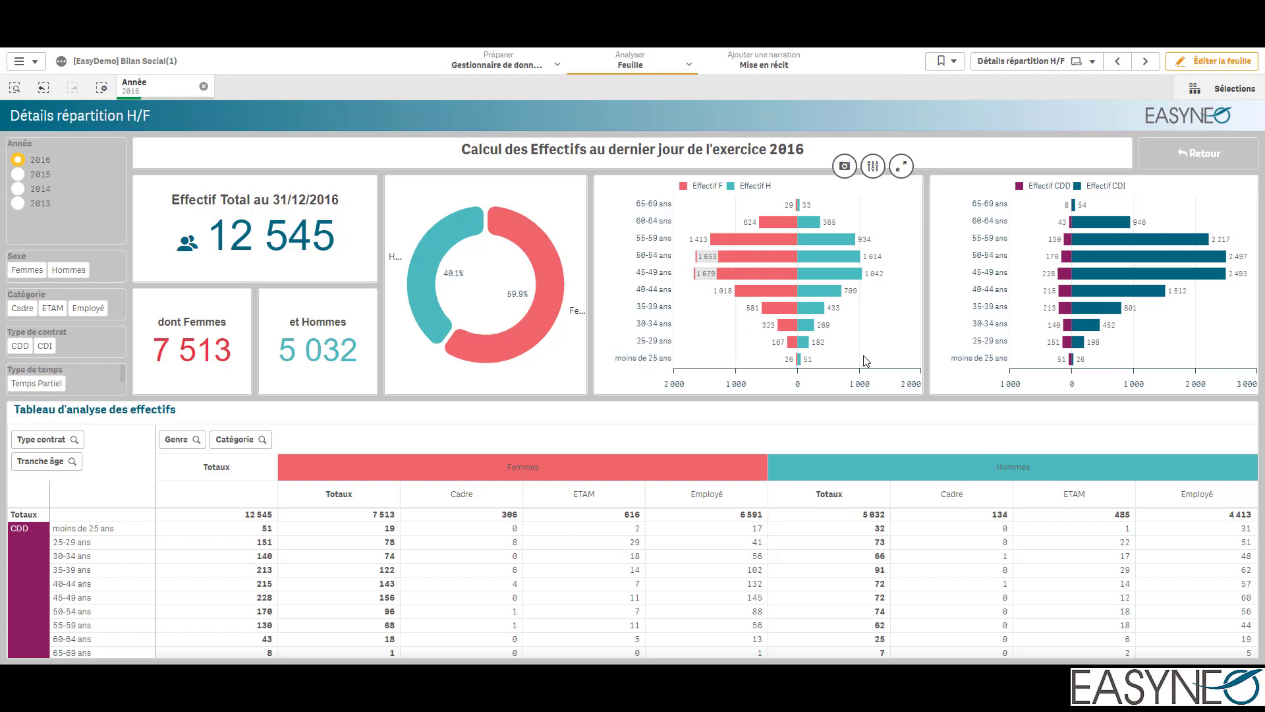
pyautogui.click(836, 265)
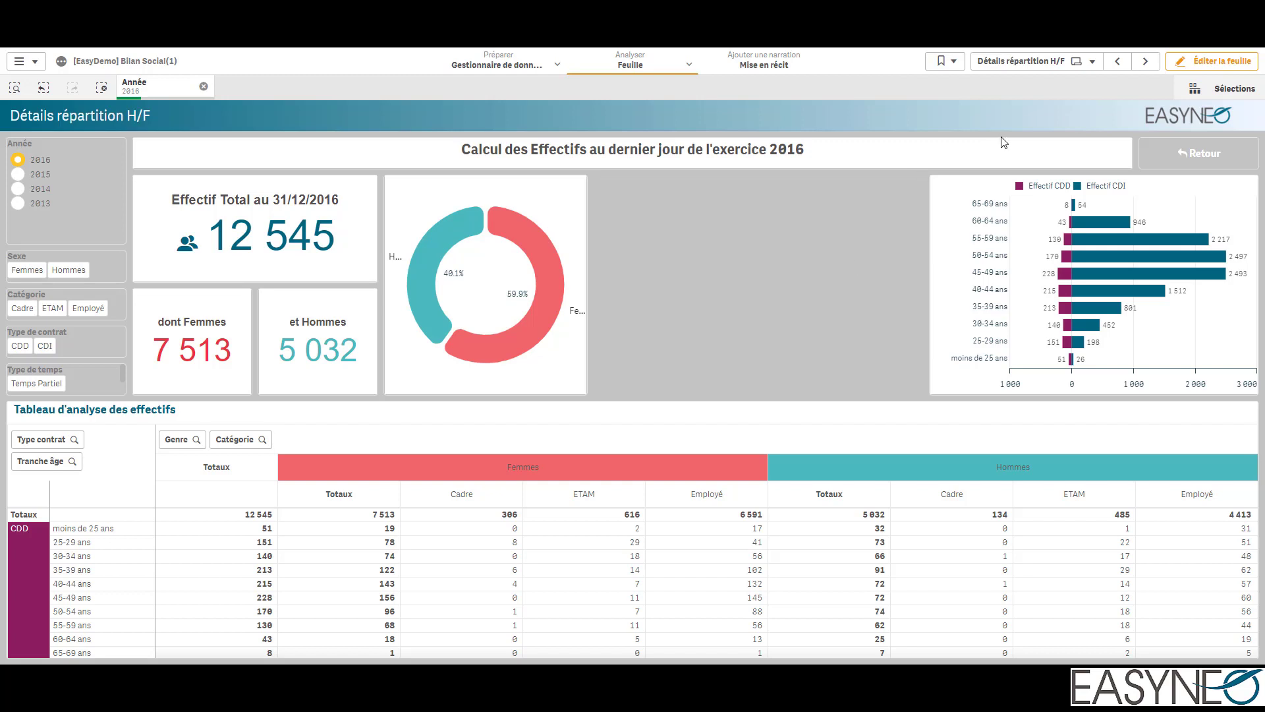
pyautogui.click(1195, 64)
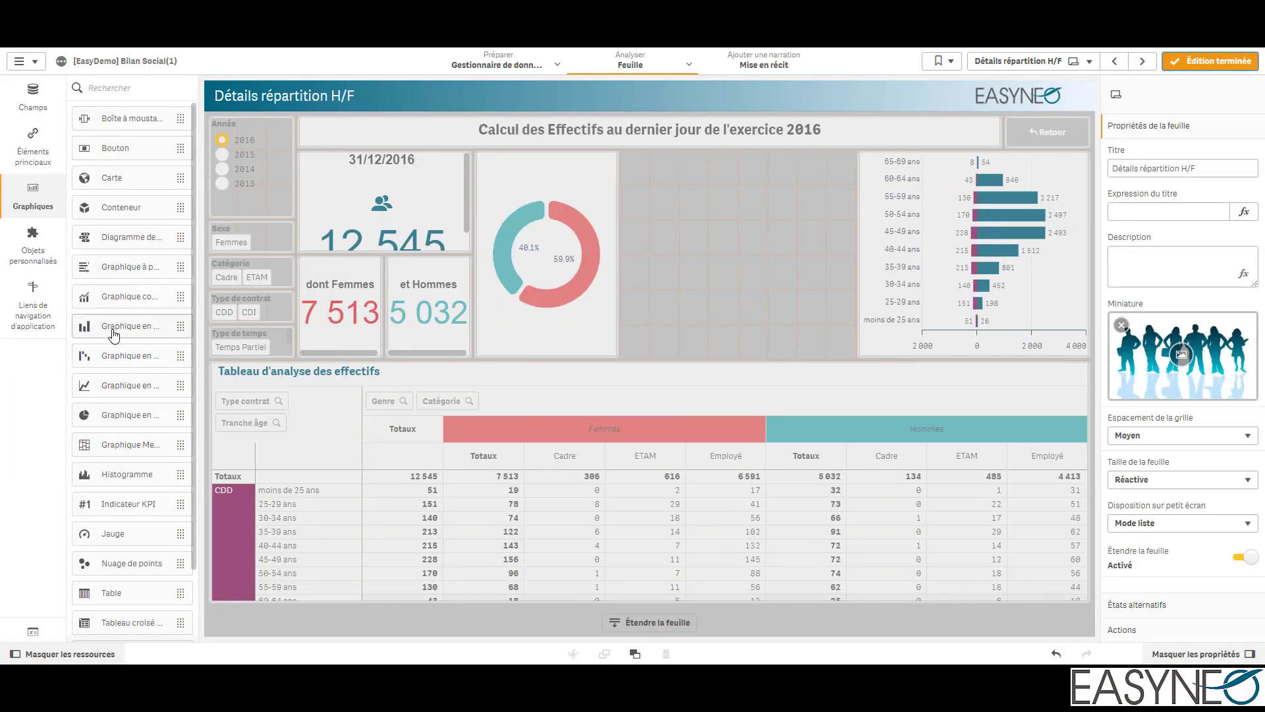
# Add a bar chart in the sheet's empty area, widen it to fill the gap beside the donut chart, and expand it
pyautogui.moveTo(113, 334); pyautogui.dragTo(729, 255)
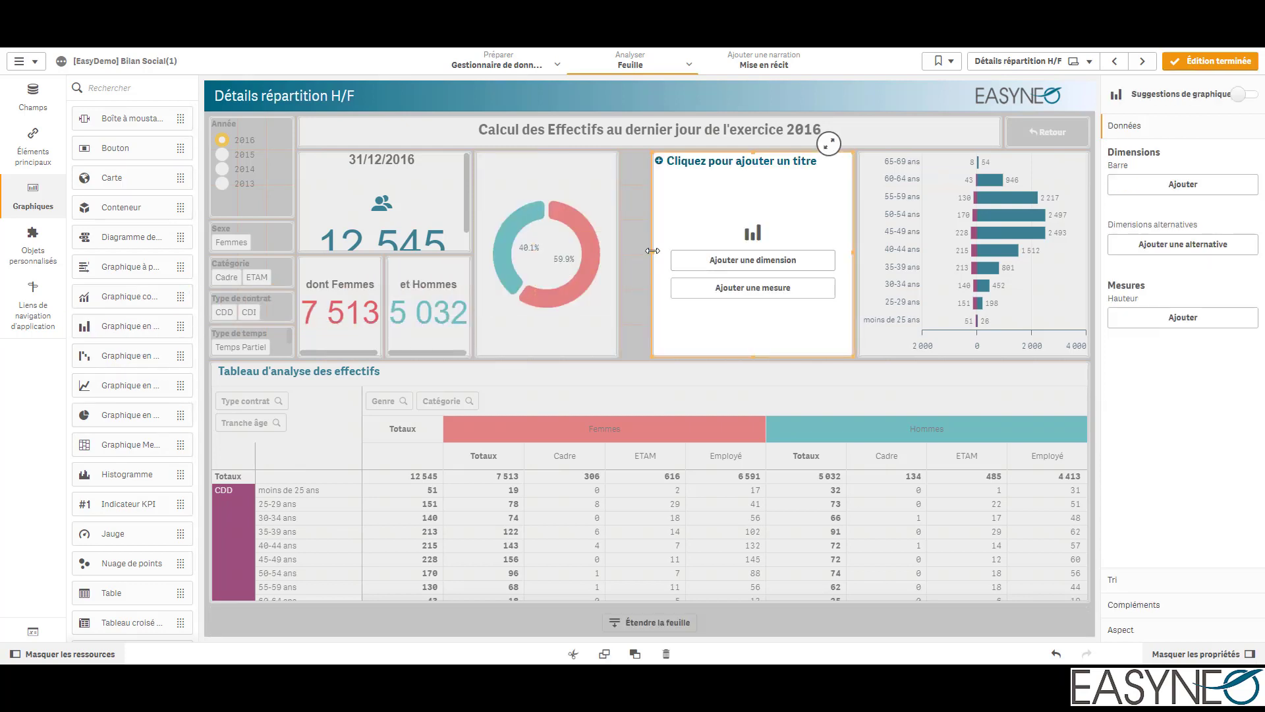
pyautogui.moveTo(653, 250); pyautogui.dragTo(625, 251)
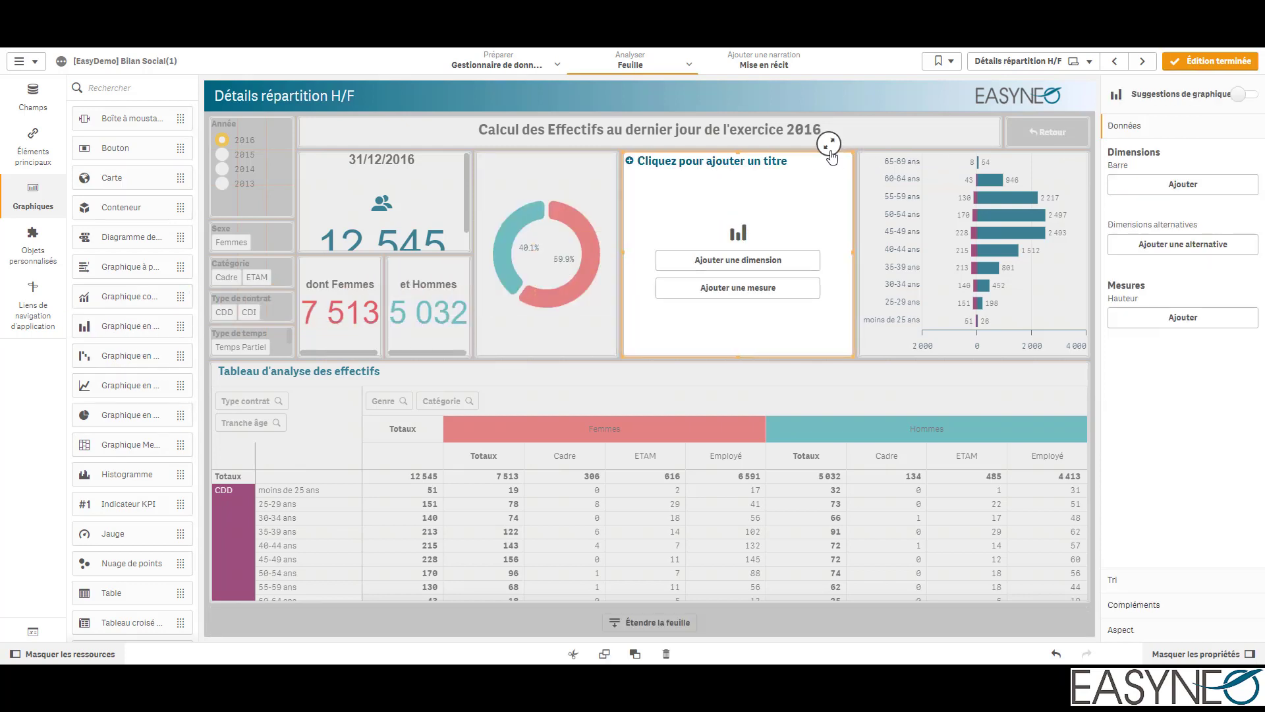
pyautogui.click(829, 145)
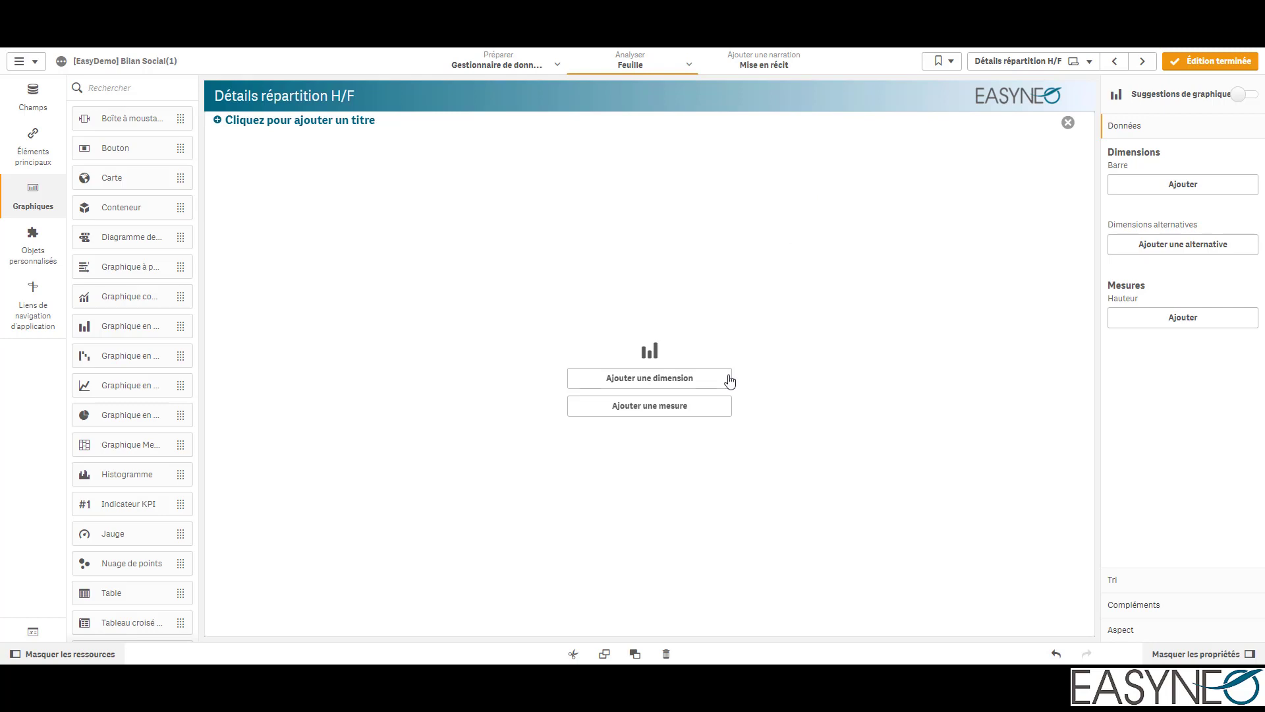
# Give the bar chart the Genre dimension and the Effectif measure
pyautogui.click(689, 383)
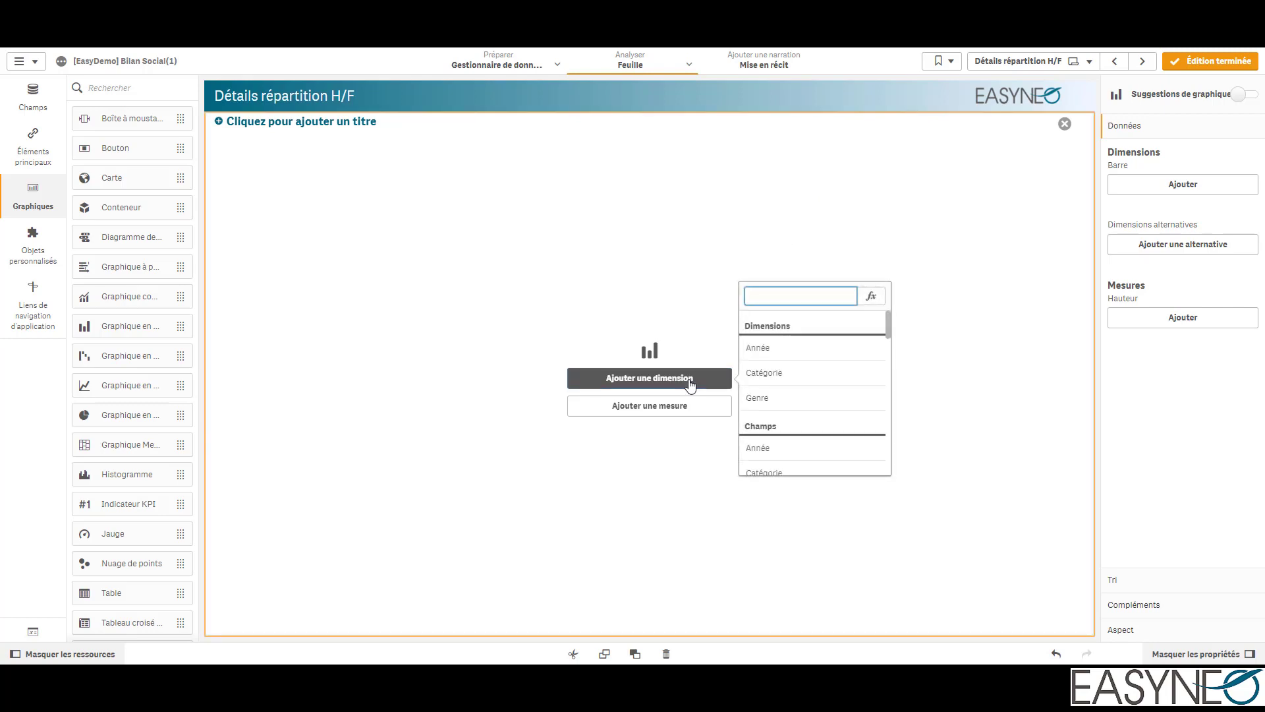
pyautogui.write('Genre')
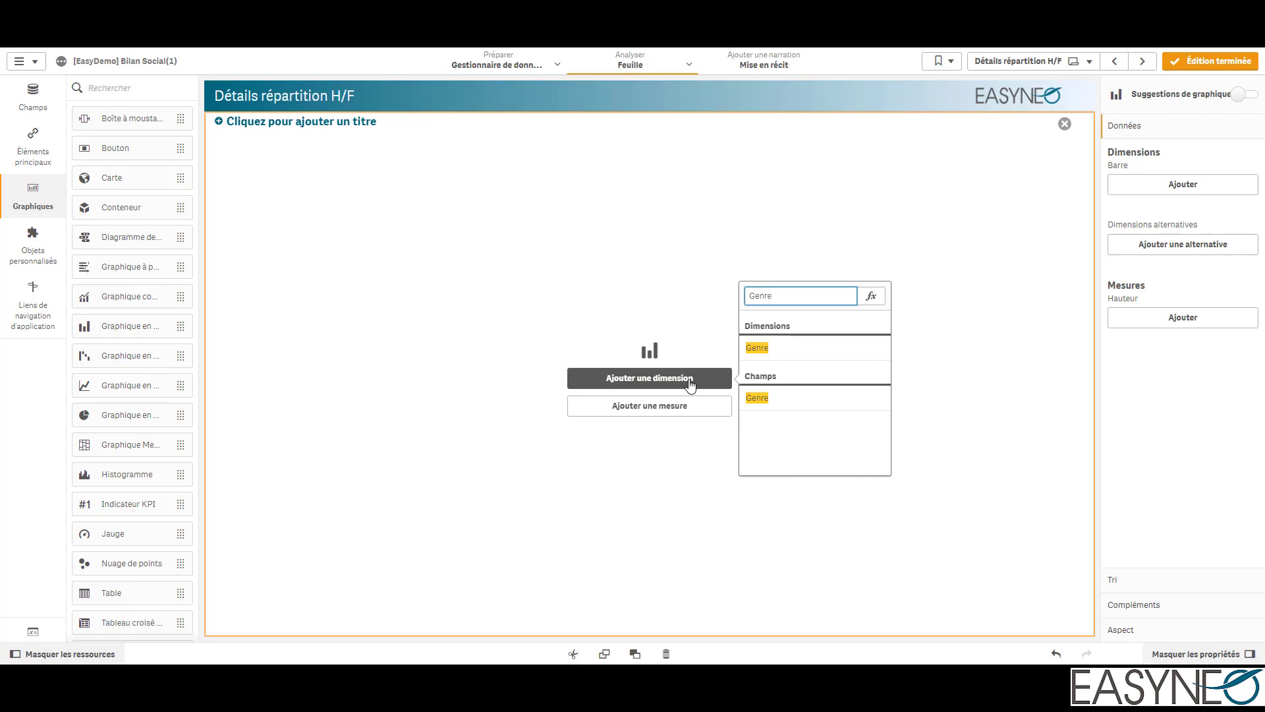
pyautogui.click(804, 356)
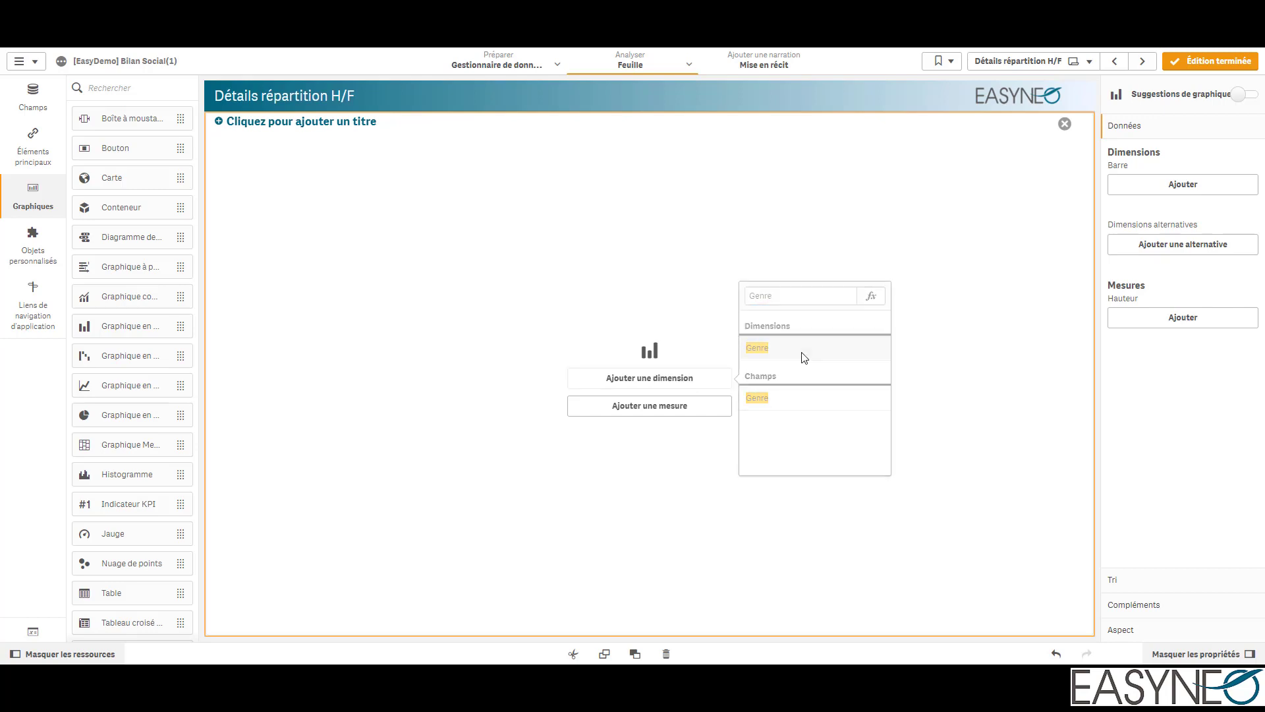
pyautogui.click(671, 410)
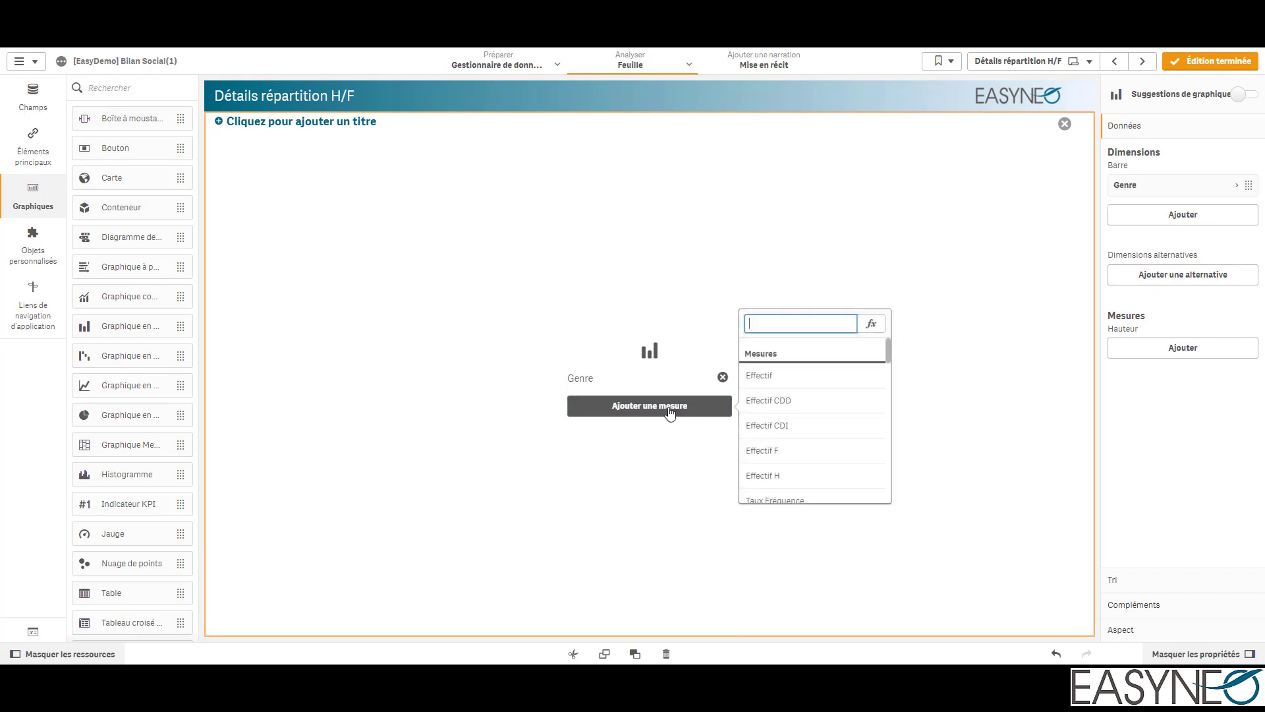
pyautogui.click(778, 376)
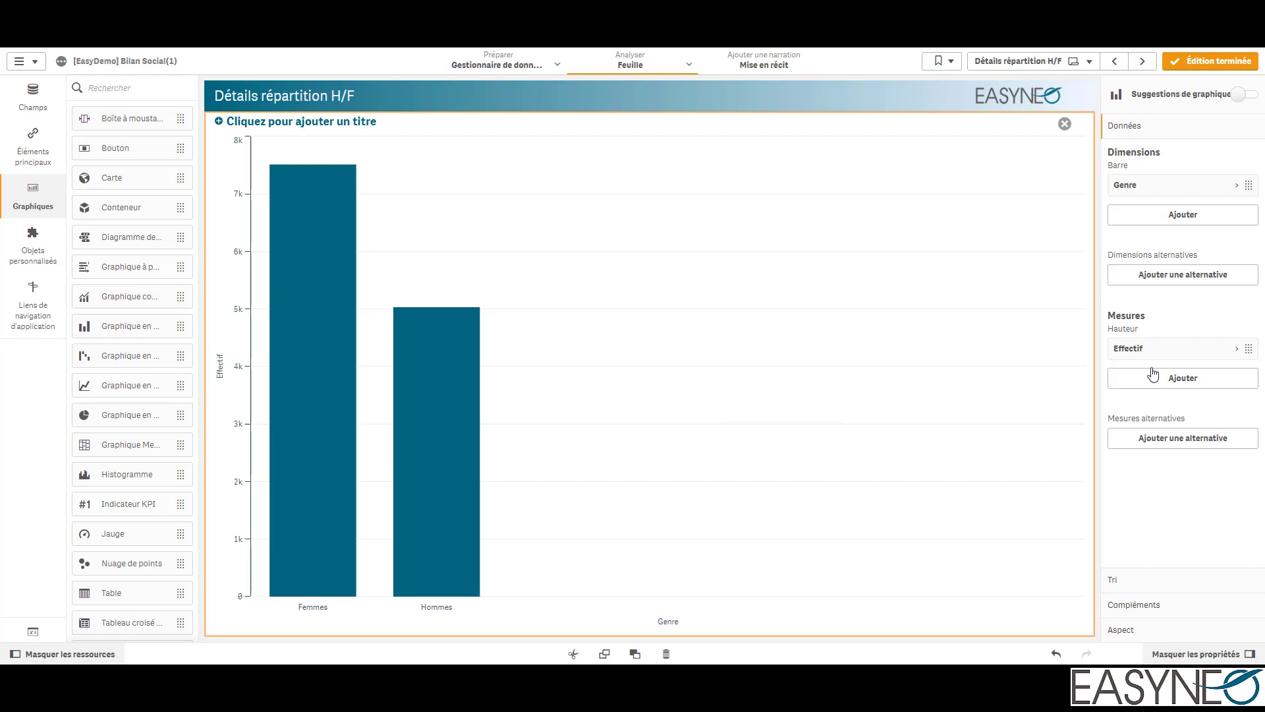
# Format the Effectif measure as Nombre with the simple format 1 000
pyautogui.click(1173, 351)
pyautogui.click(1161, 454)
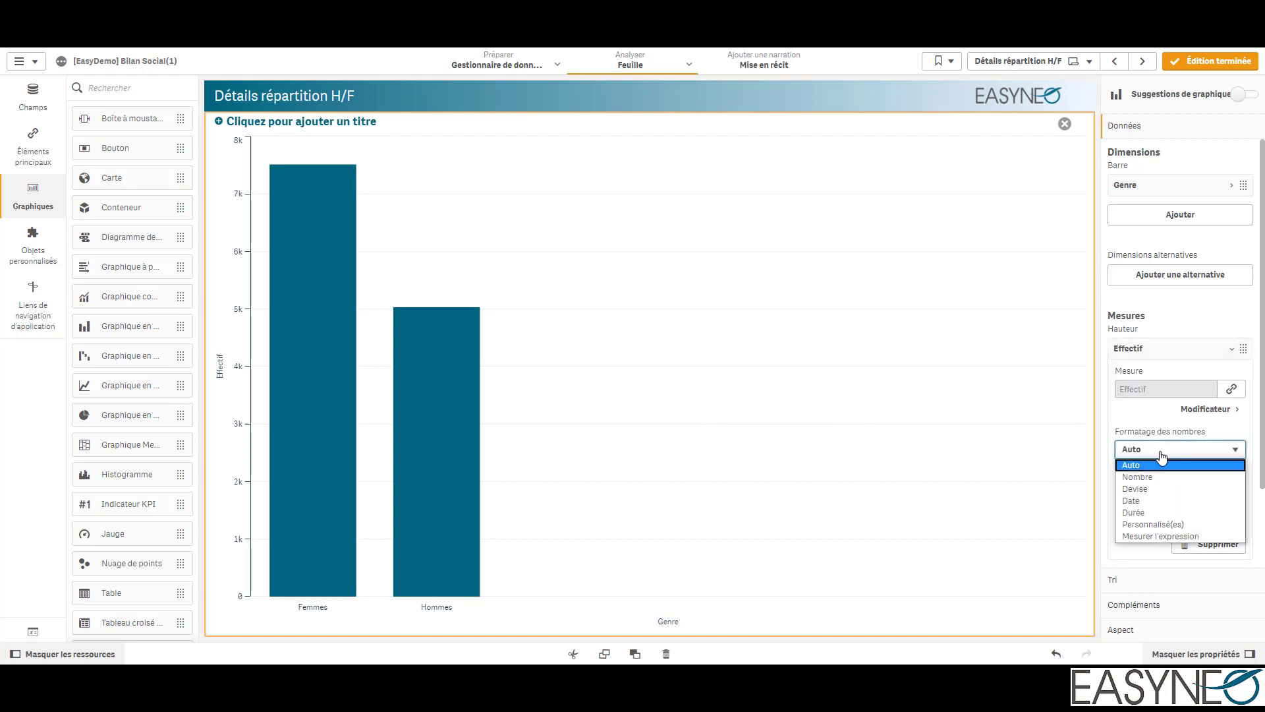
pyautogui.click(1158, 477)
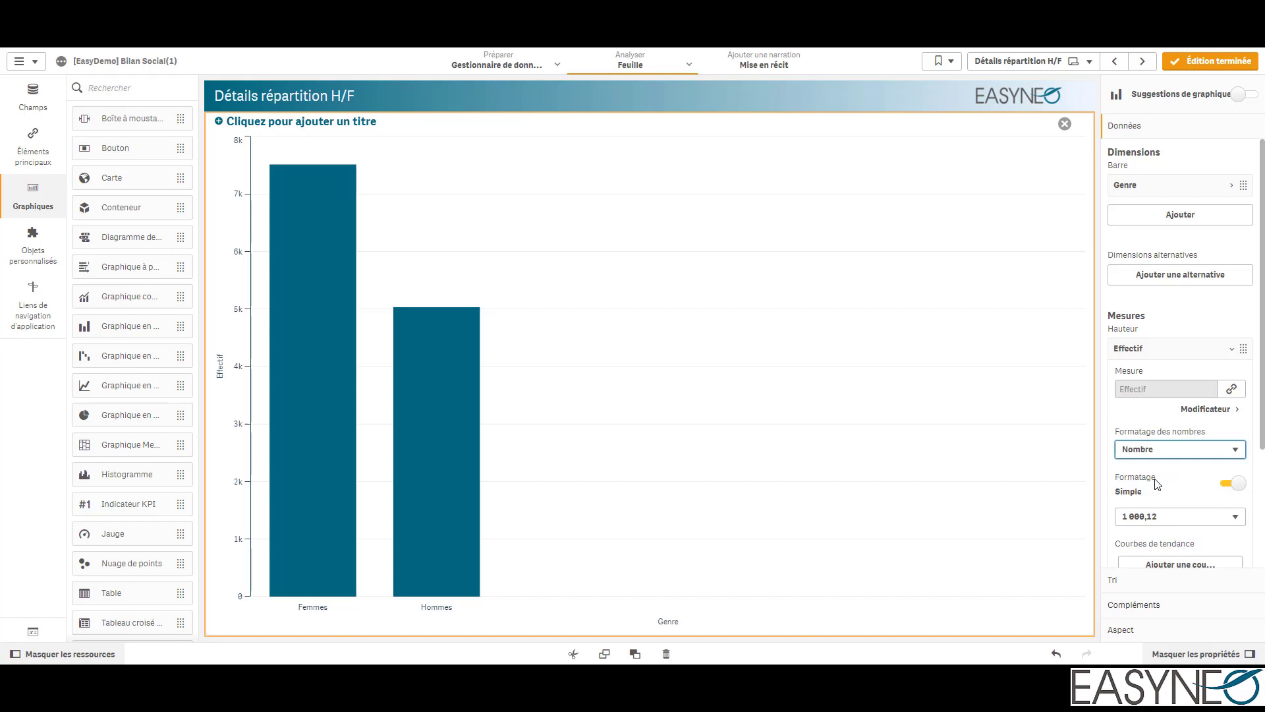
pyautogui.click(1155, 517)
pyautogui.click(1155, 531)
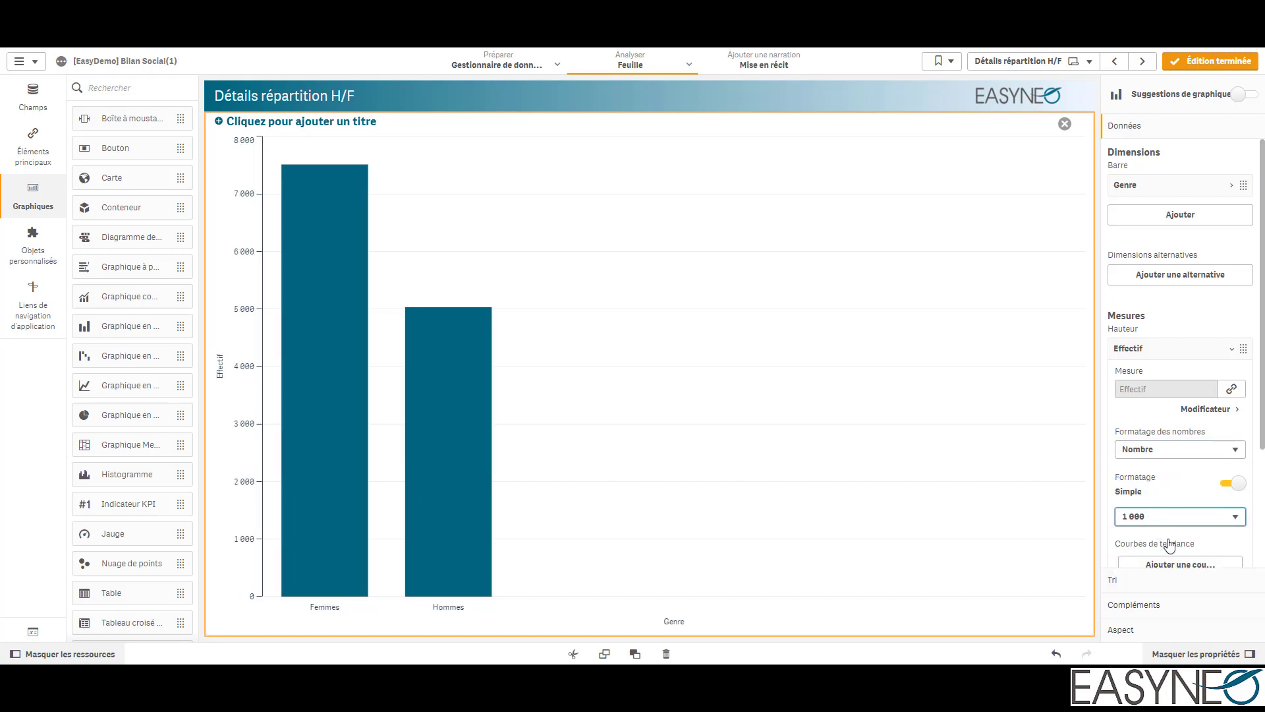
# Enable the chart's value labels and set its bars to horizontal orientation
pyautogui.click(1143, 630)
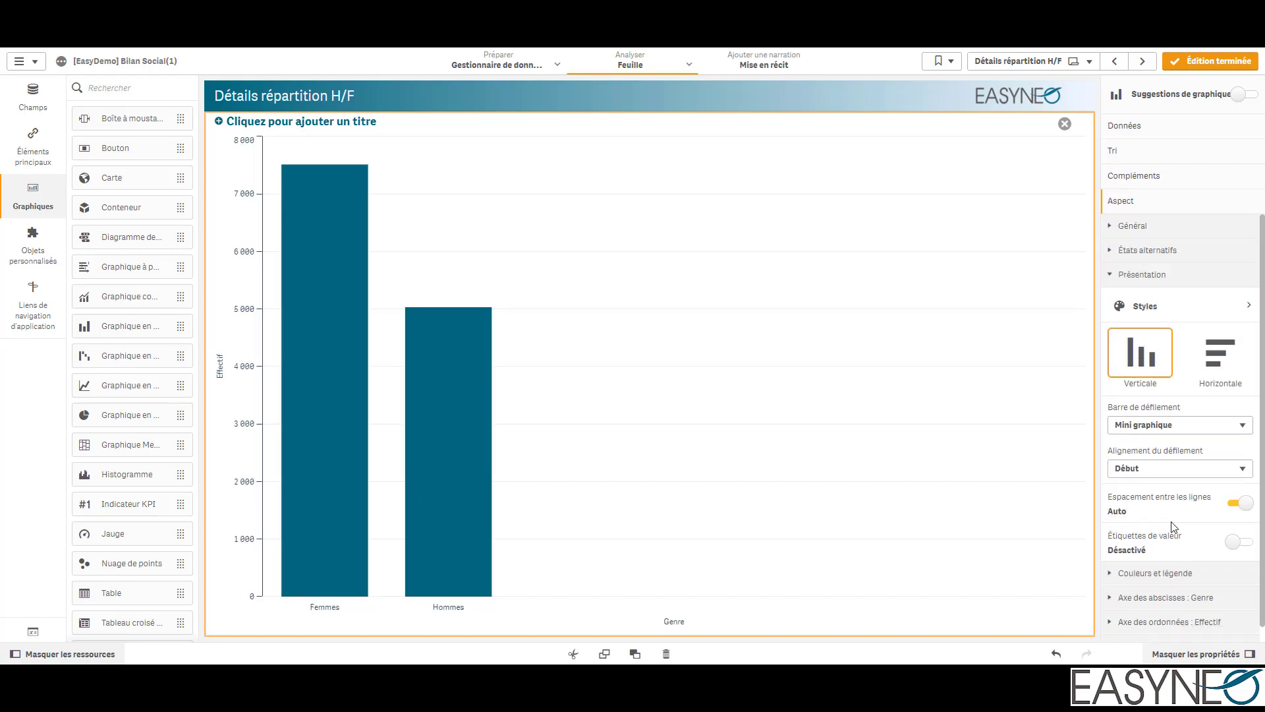
pyautogui.click(1240, 543)
pyautogui.click(1223, 364)
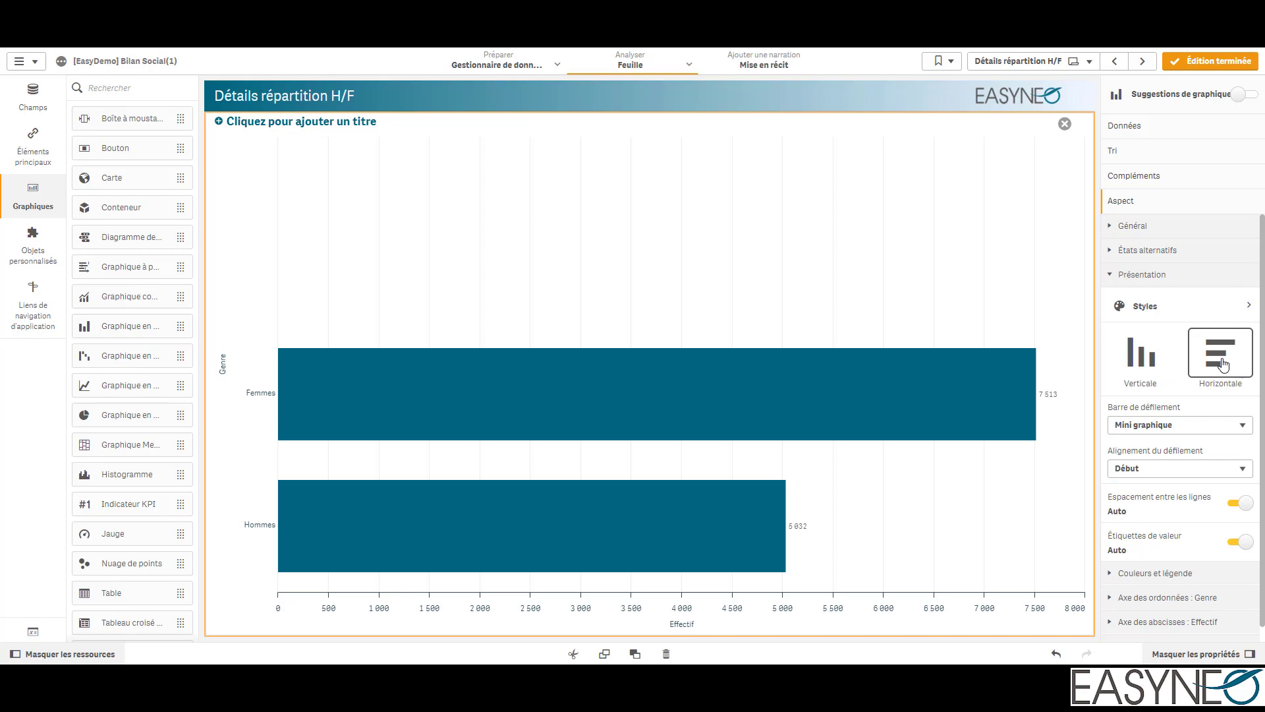
# Add Tranche âge as a second dimension and switch the bars to the stacked (Empilée) presentation
pyautogui.click(1137, 132)
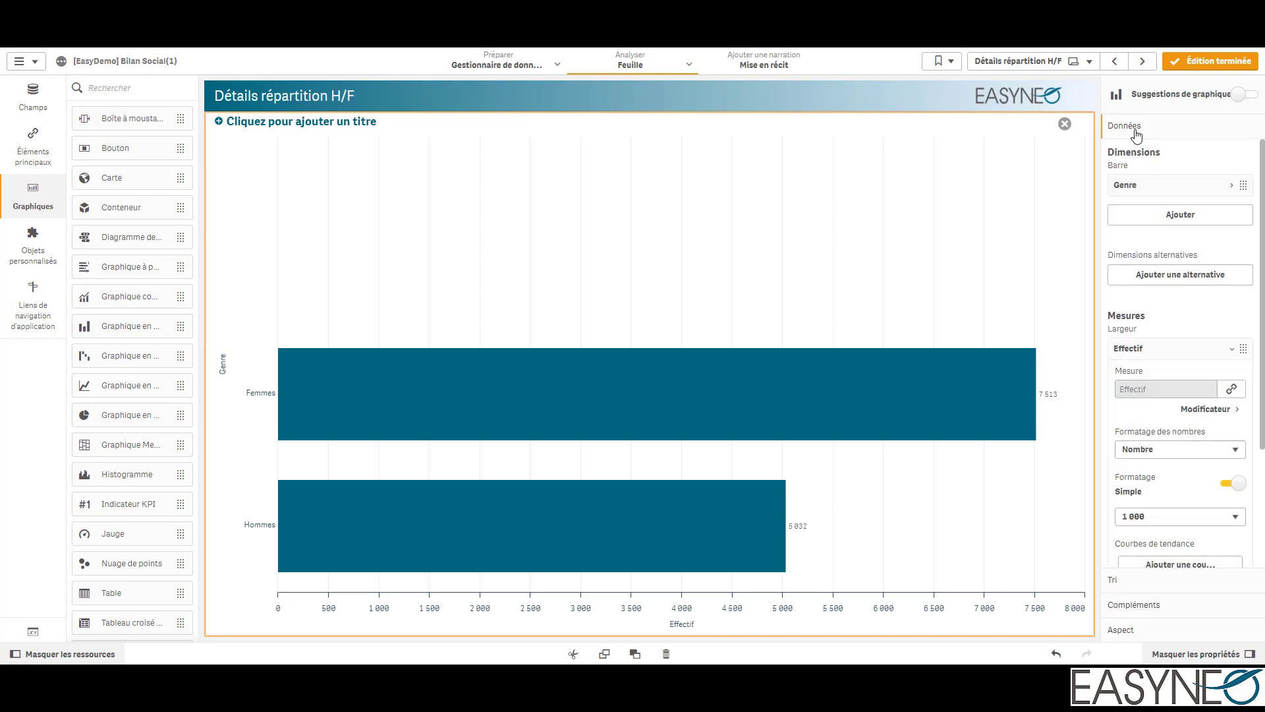
pyautogui.click(1160, 223)
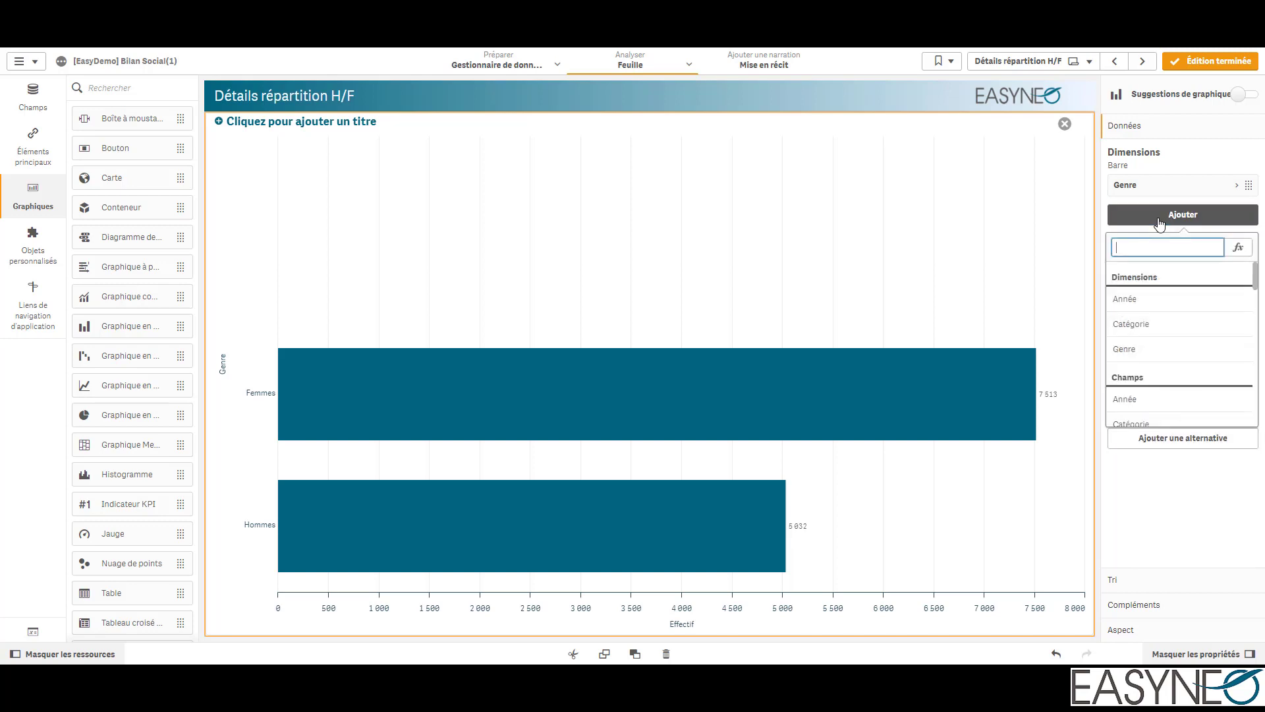
pyautogui.write('tranch')
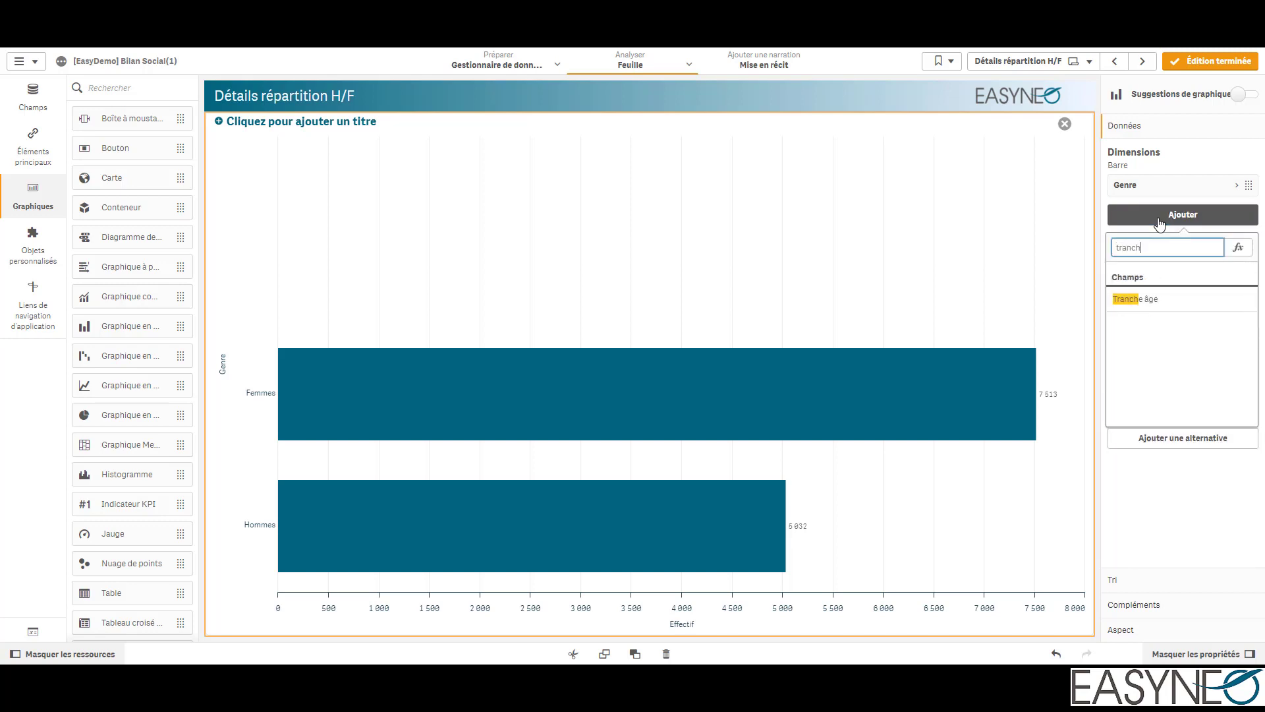
pyautogui.click(1164, 298)
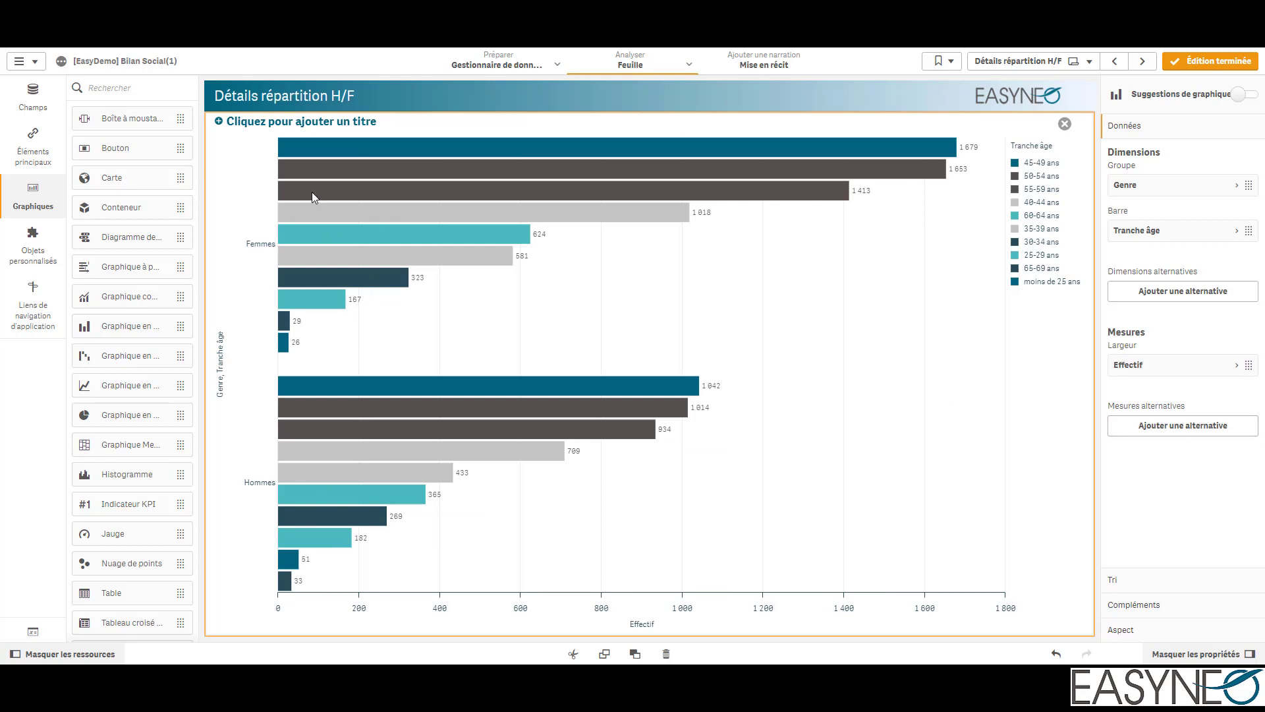
pyautogui.click(1150, 630)
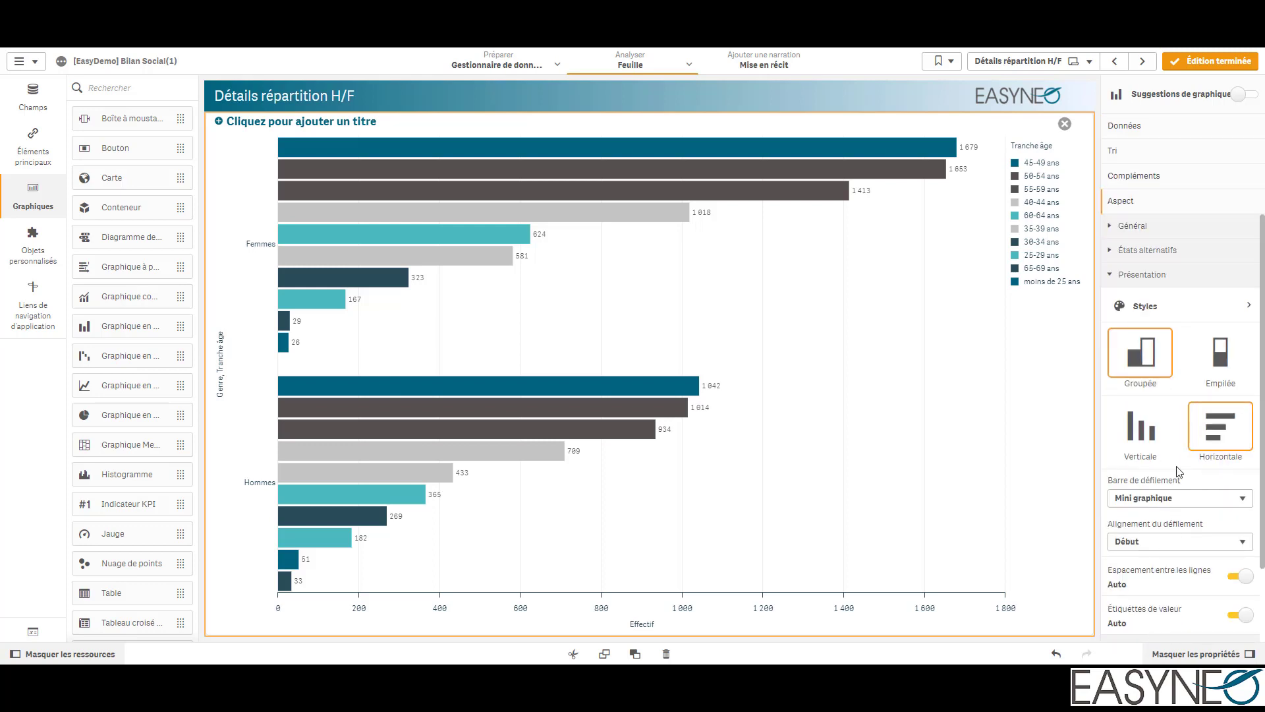
pyautogui.click(1221, 357)
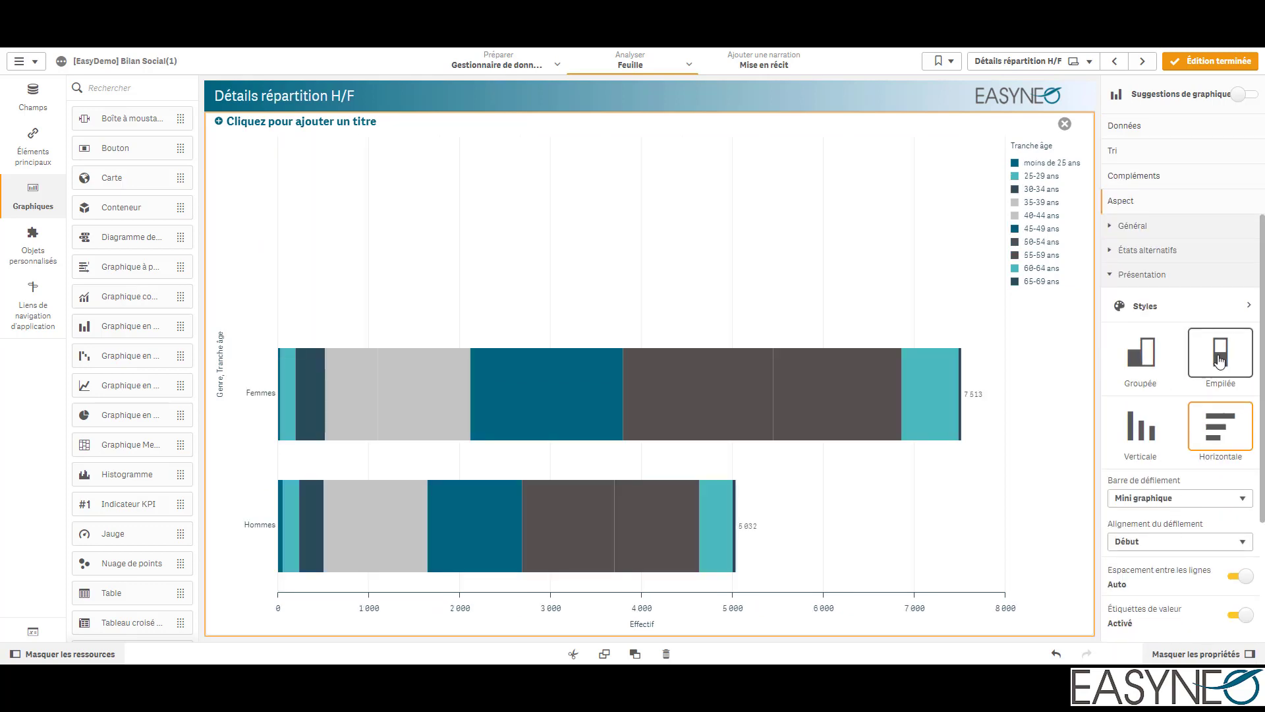
# Move the Tranche âge dimension ahead of Genre and delete the Genre dimension from the chart
pyautogui.click(1147, 129)
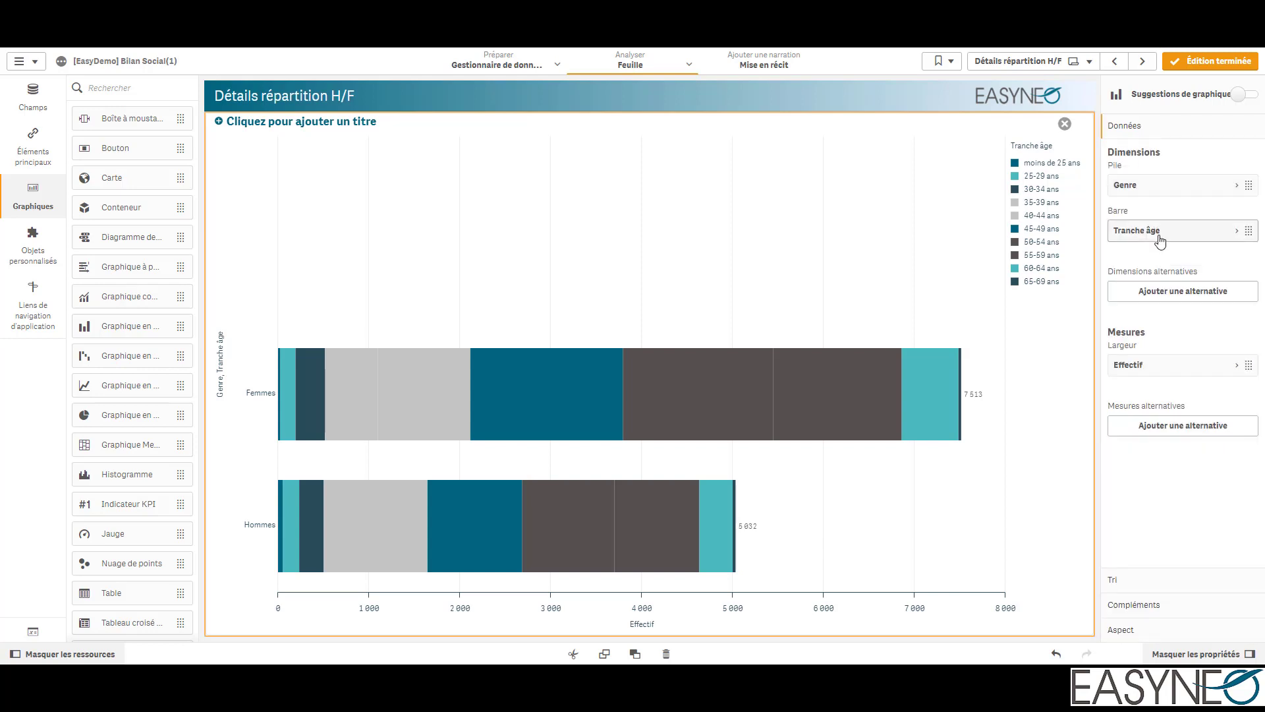
pyautogui.moveTo(1160, 242); pyautogui.dragTo(1161, 184)
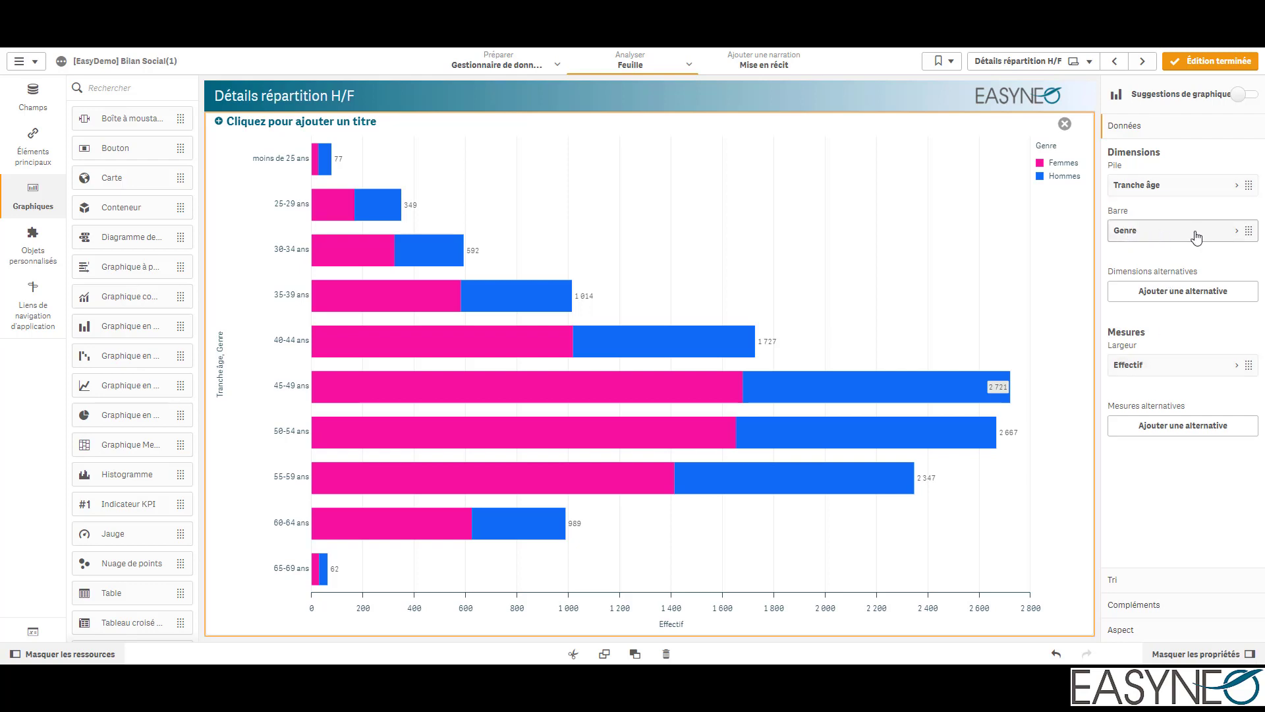
pyautogui.rightClick(1160, 226)
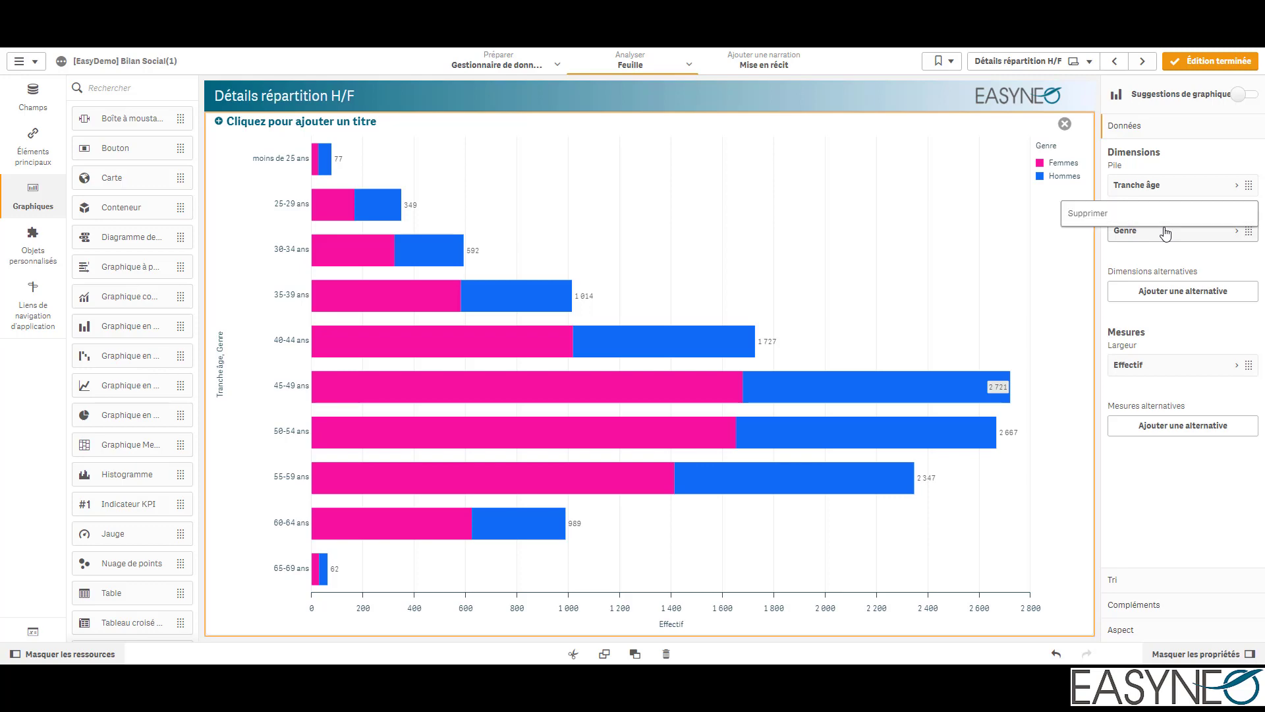
pyautogui.click(1160, 223)
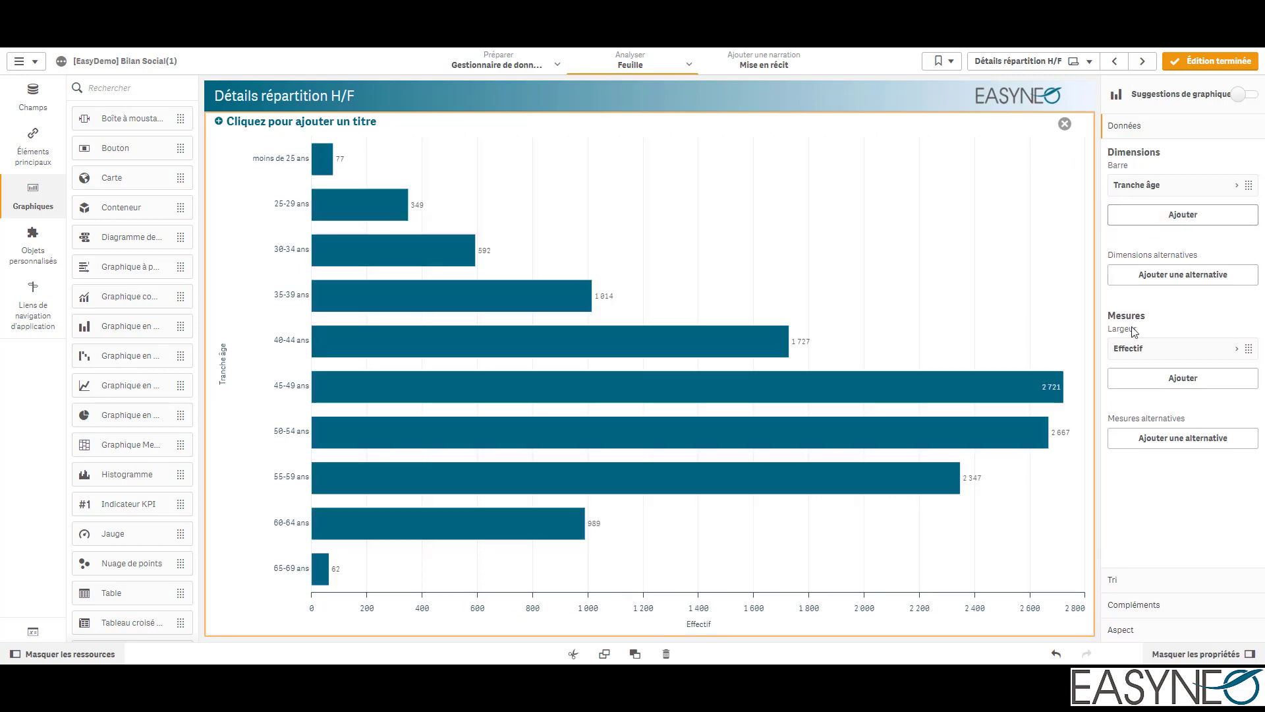
# Unlink the Effectif measure from its master item and set its expression to sum({<Genre={'Femmes'}>}Effectif)
pyautogui.click(1164, 350)
pyautogui.click(1231, 389)
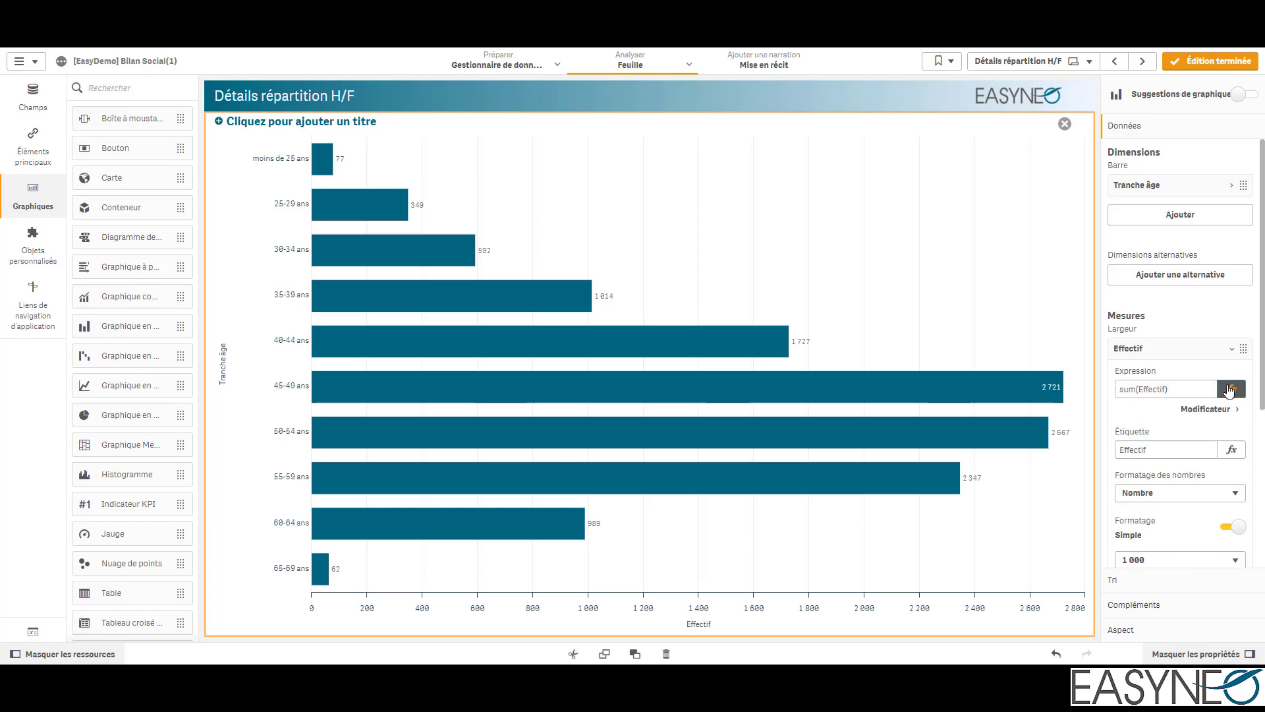
pyautogui.click(1231, 389)
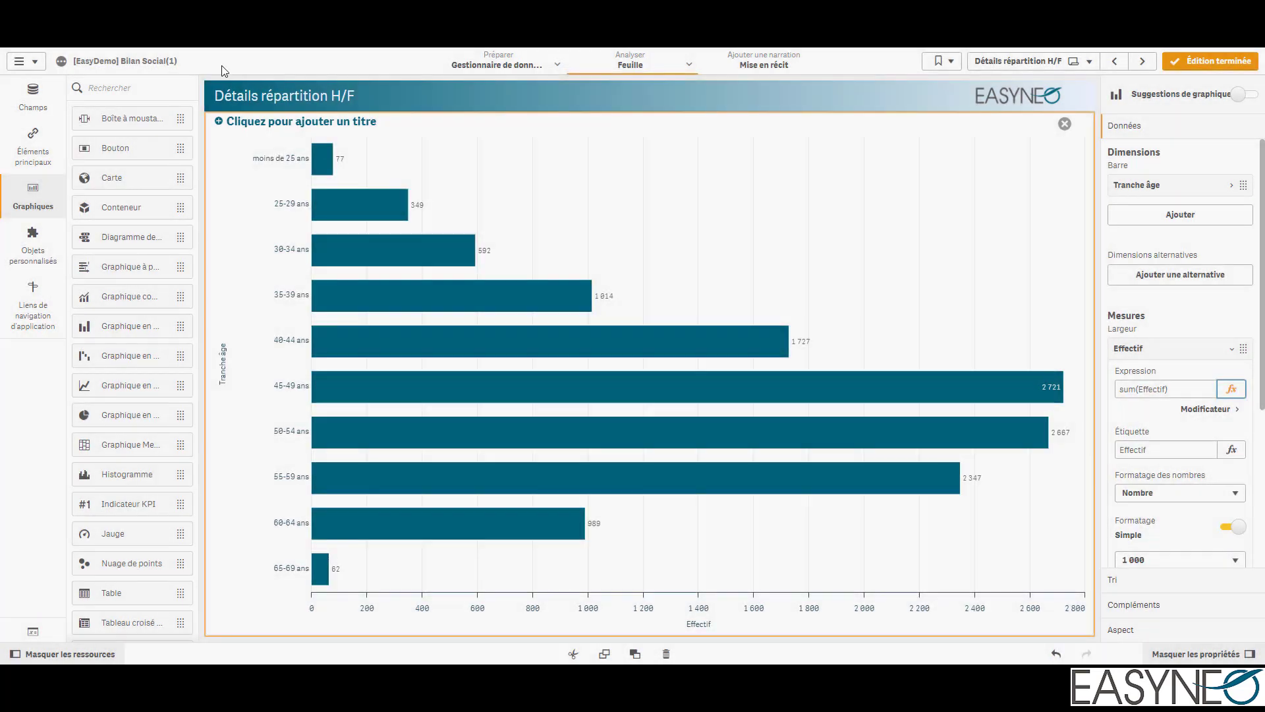
pyautogui.click(66, 104)
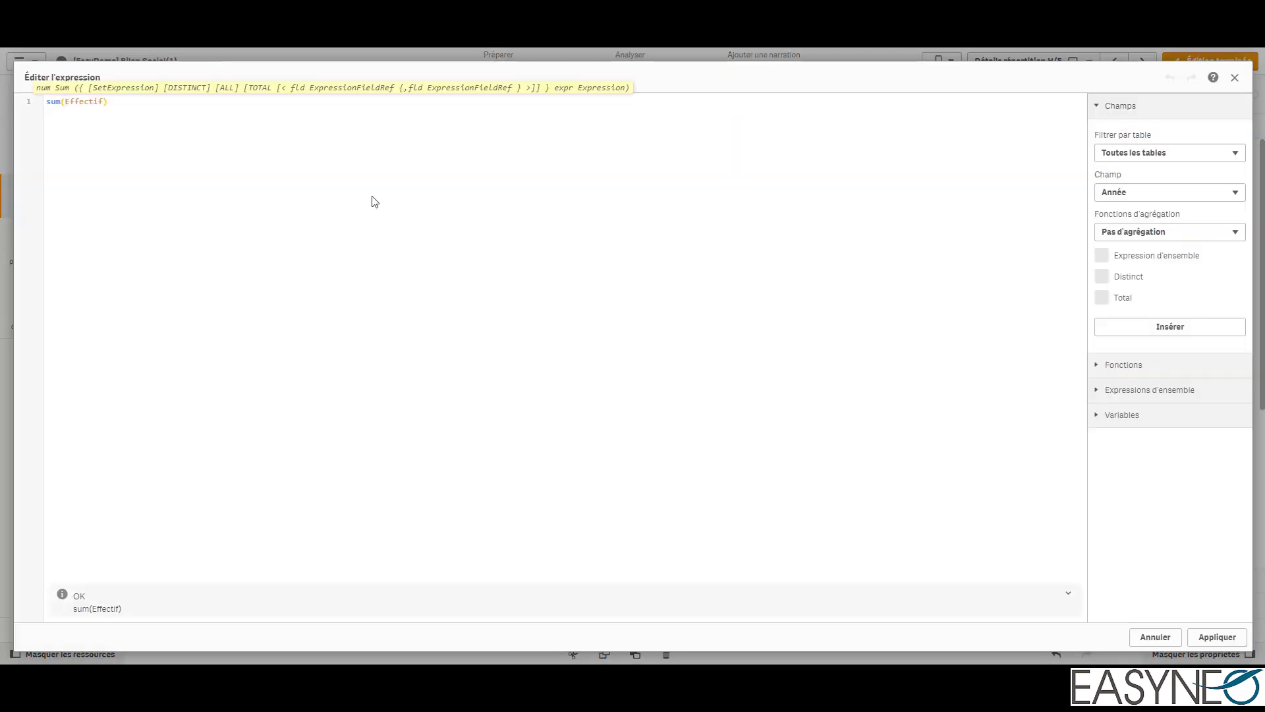
pyautogui.write('{<>')
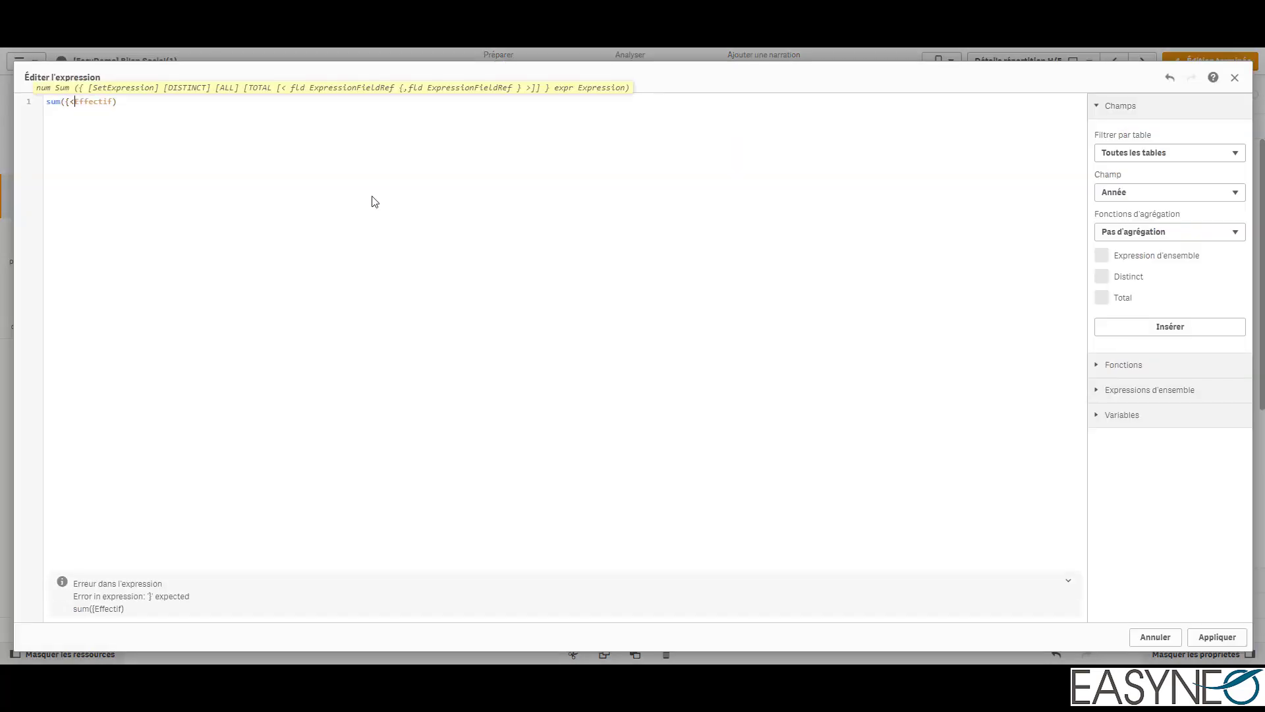
pyautogui.write('}')
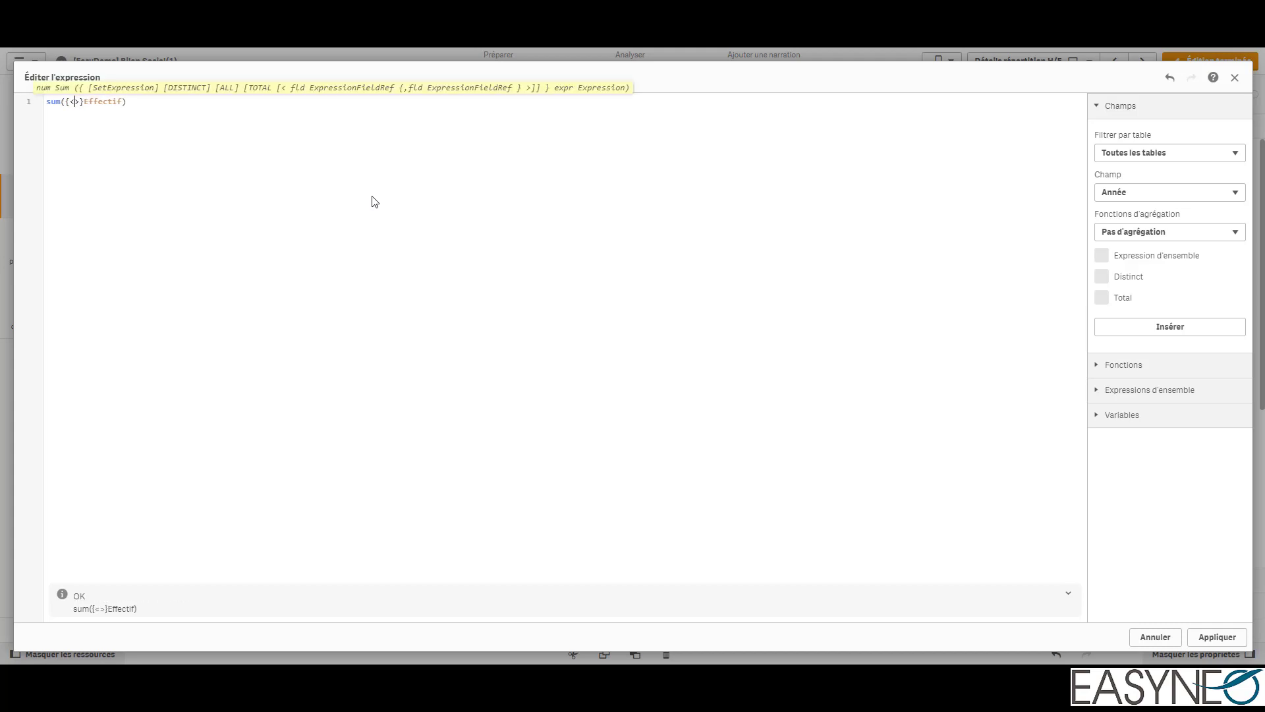
pyautogui.write('Genre=')
pyautogui.write("{'Femm")
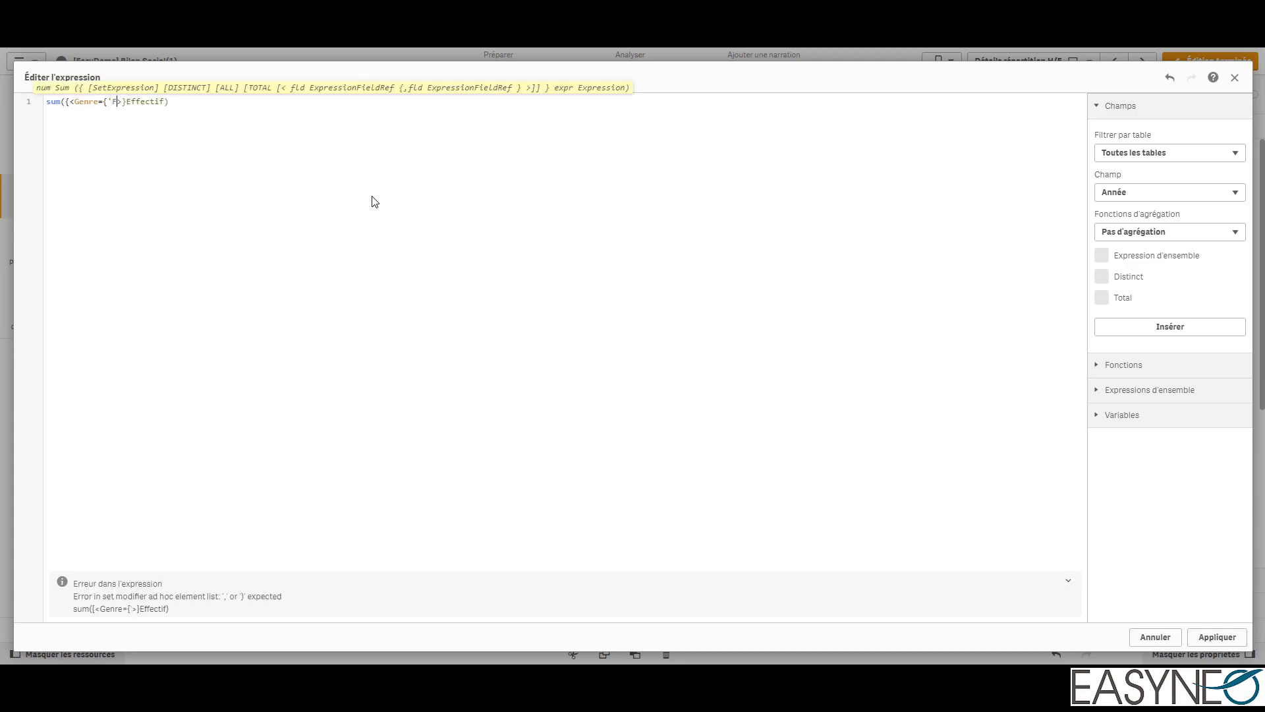
pyautogui.write("es'}")
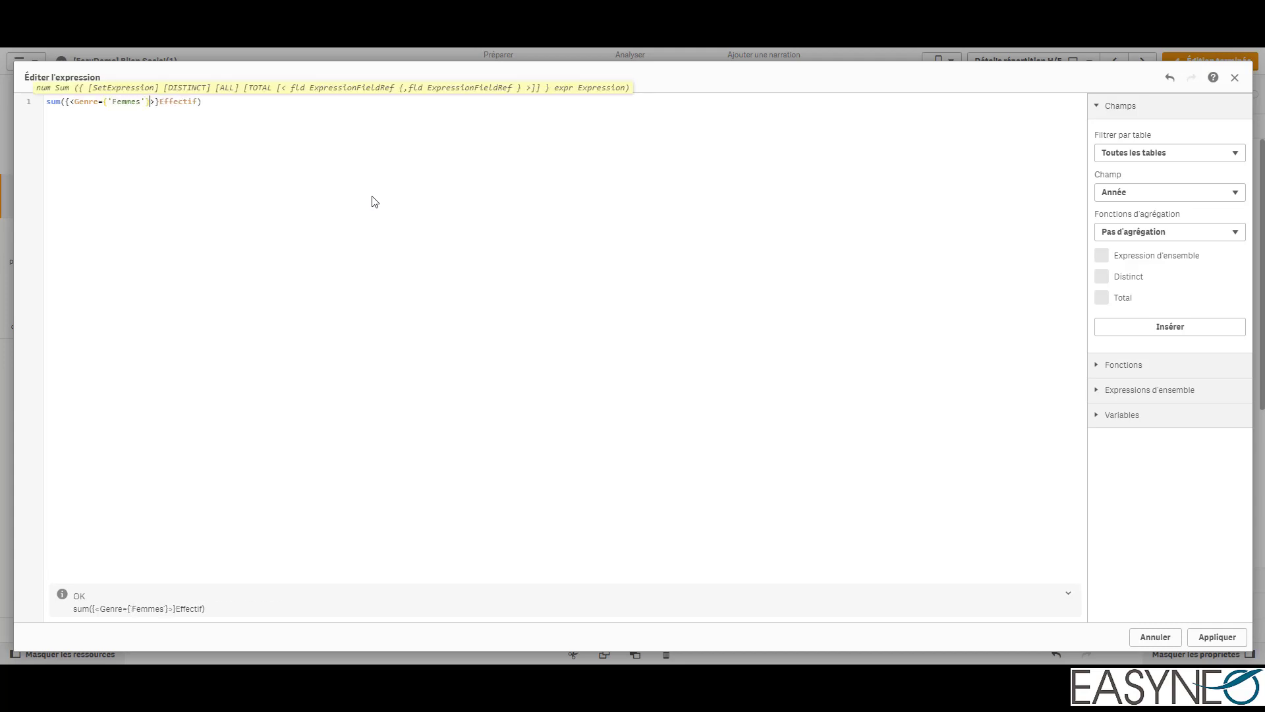
pyautogui.click(1218, 636)
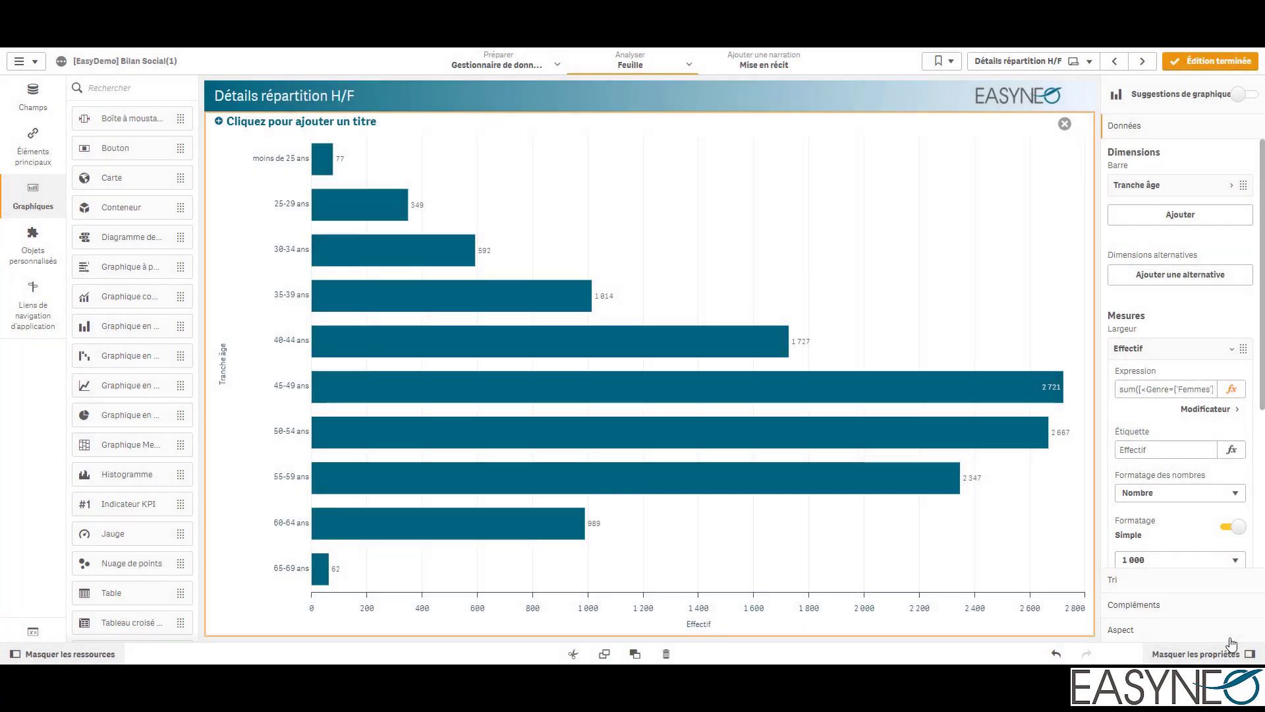
# Label the women's headcount measure Effectif F and duplicate that measure
pyautogui.click(1170, 449)
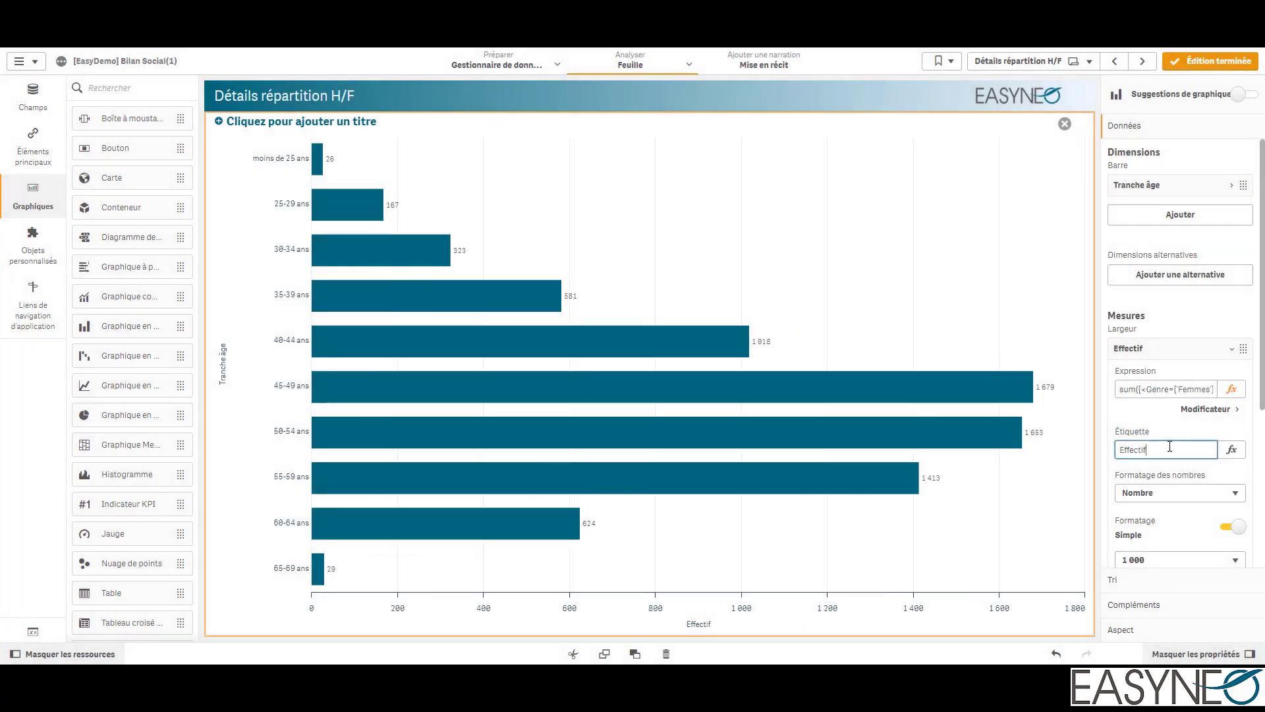
pyautogui.write('F')
pyautogui.click(1160, 343)
pyautogui.rightClick(1162, 342)
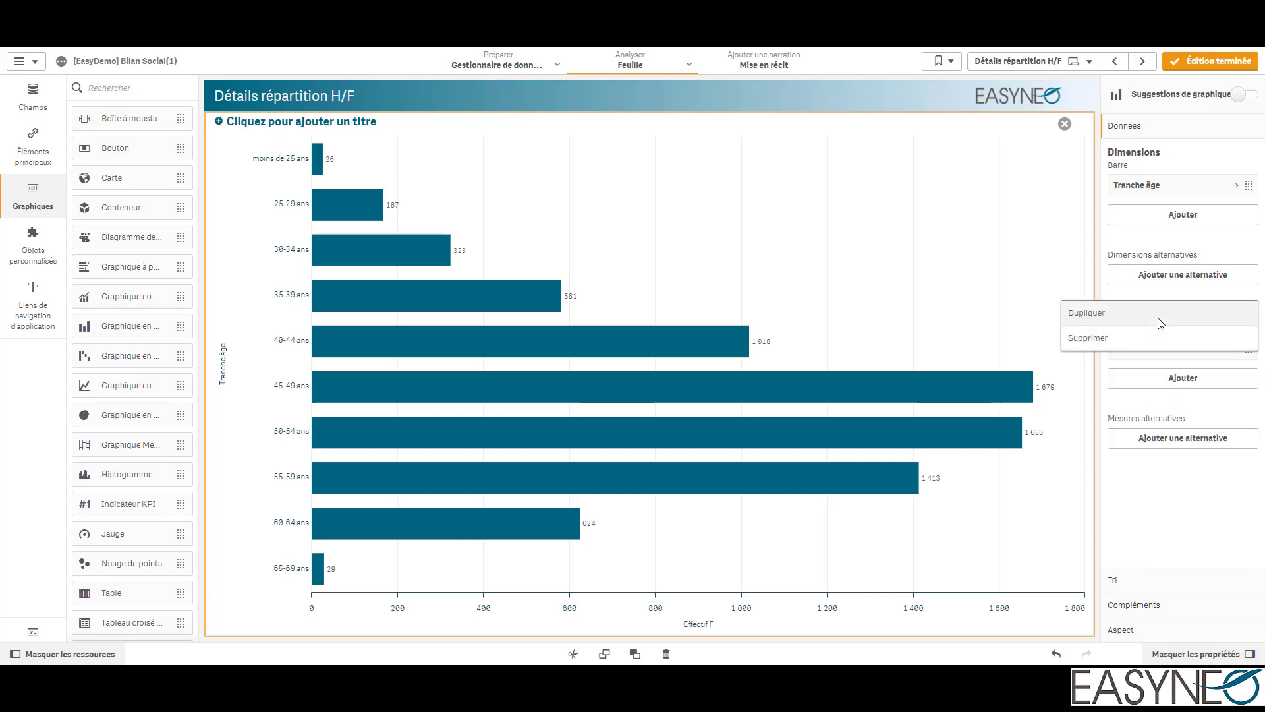
pyautogui.click(1120, 313)
# Set the duplicated measure's expression to sum({<Genre={'Hommes'}>}Effectif) and label it Effectif H
pyautogui.click(1167, 350)
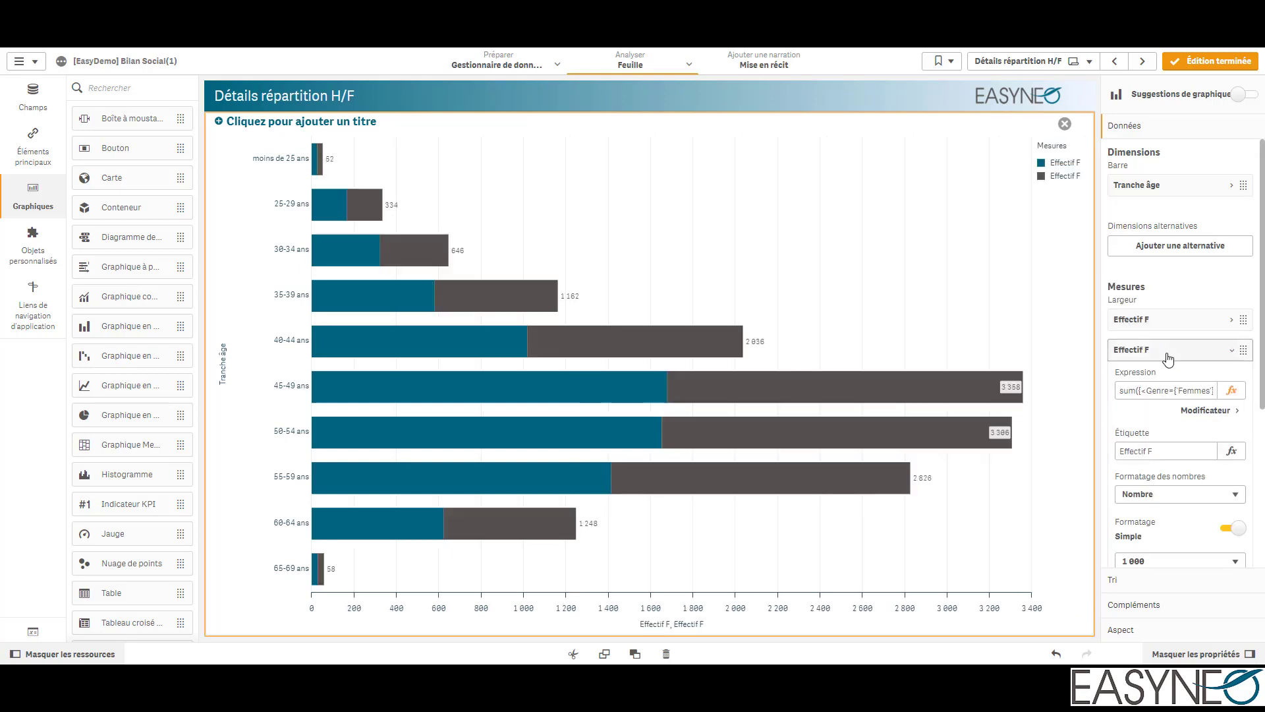
pyautogui.click(1231, 390)
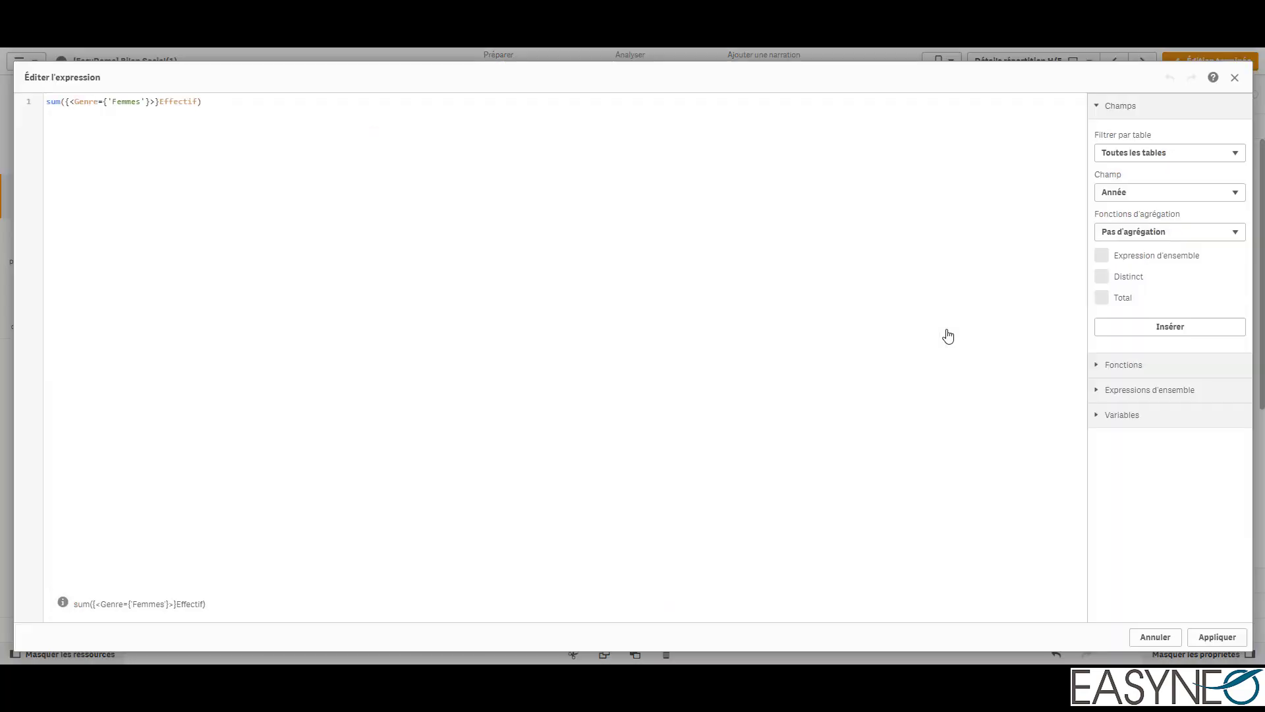
pyautogui.doubleClick(129, 102)
pyautogui.write('Hommes')
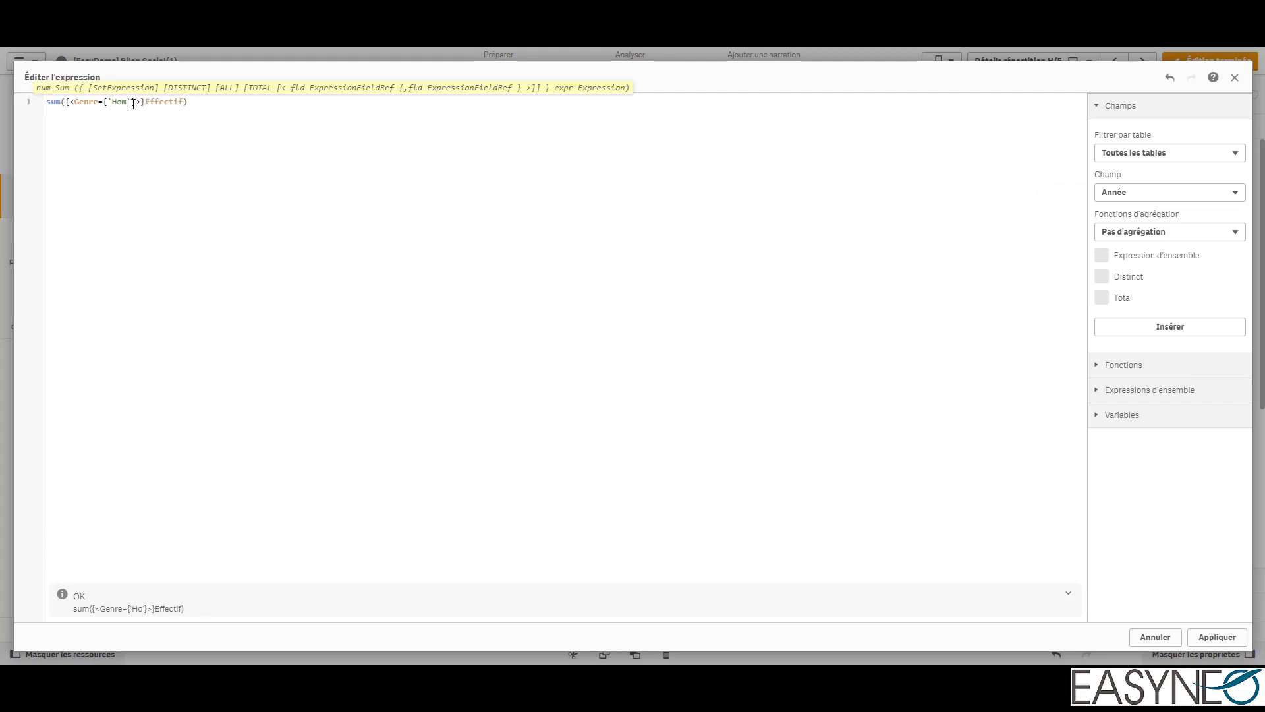
pyautogui.click(1235, 649)
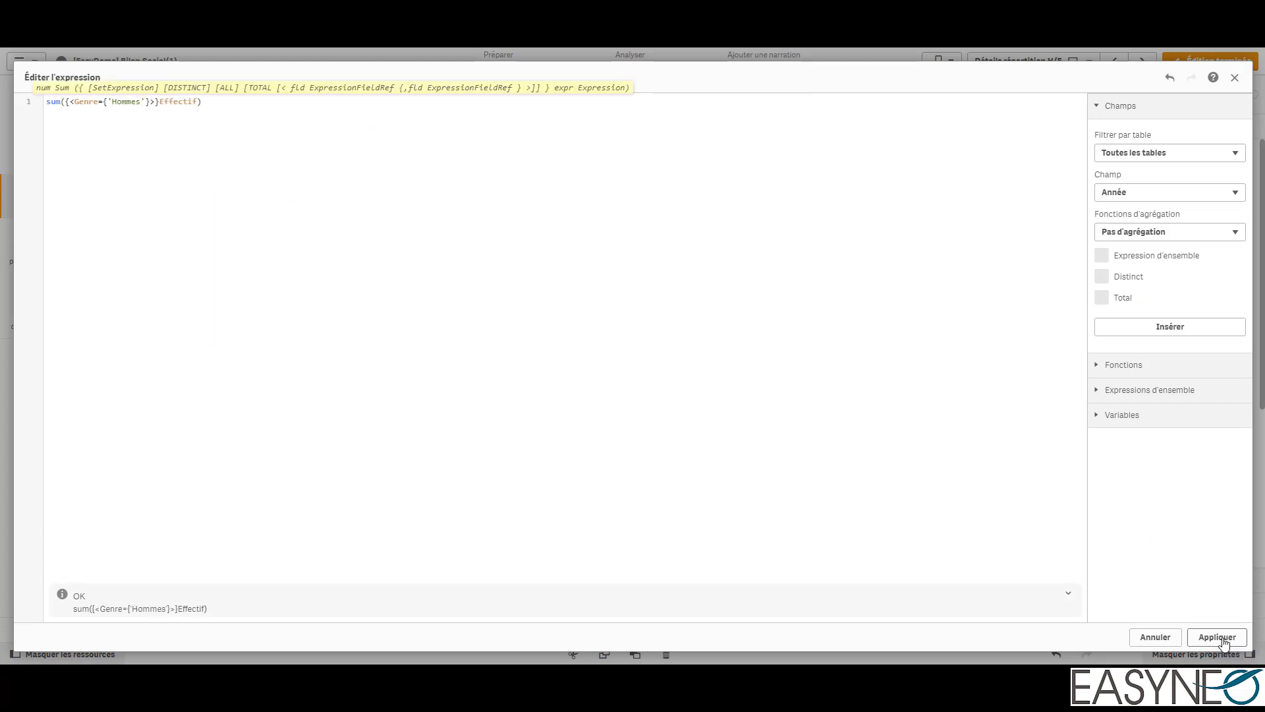
pyautogui.click(1169, 450)
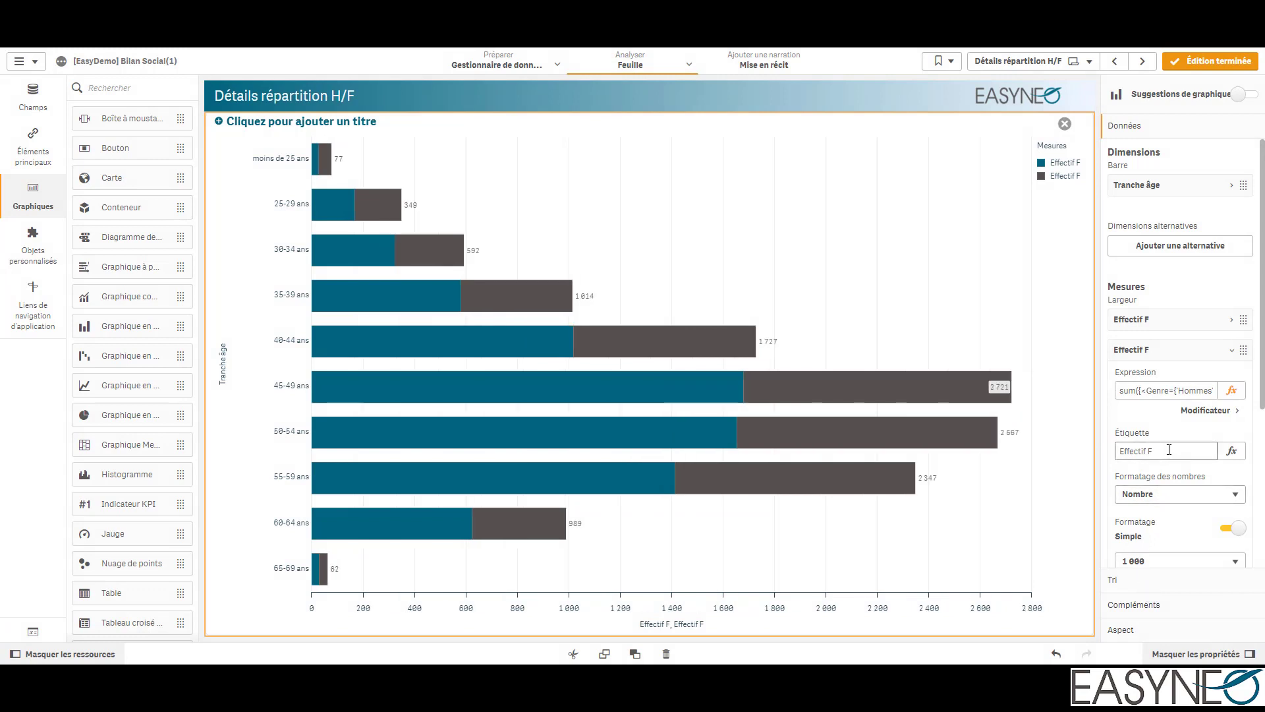
pyautogui.write('H')
pyautogui.press('Return')
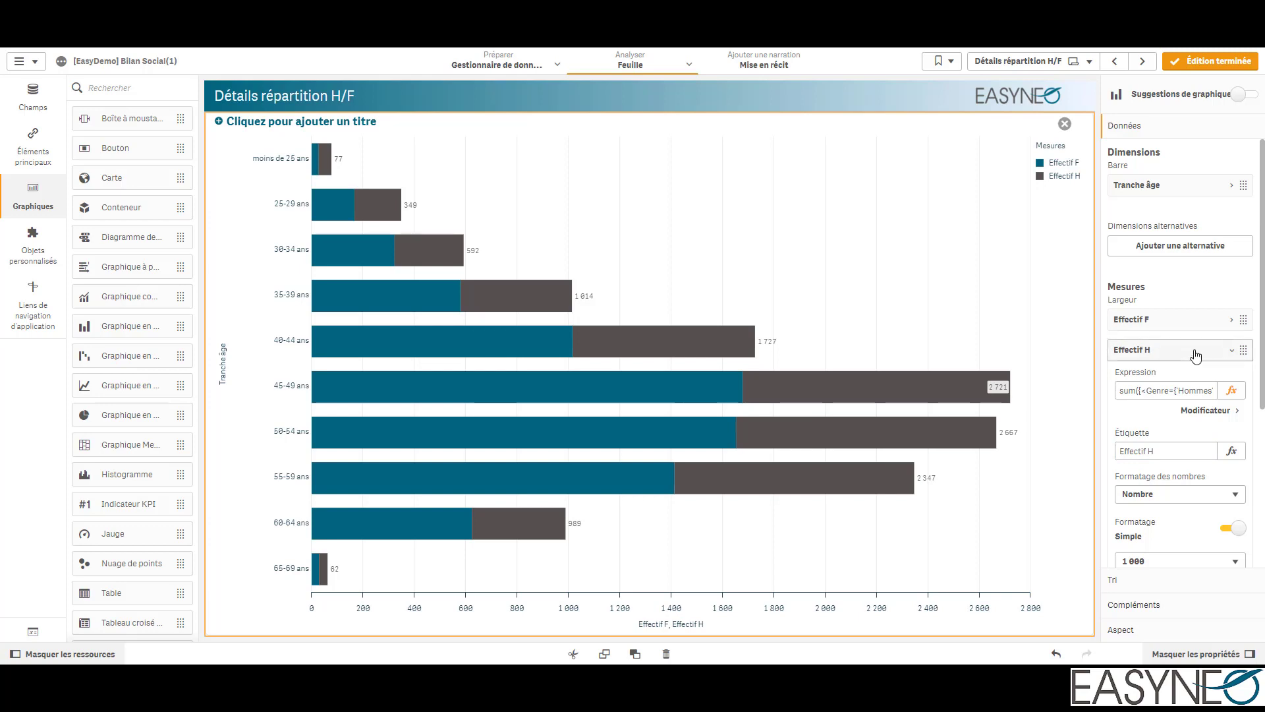
# Append *(-1) to the Effectif F measure's expression to mirror the women's bars across the zero axis
pyautogui.click(1190, 320)
pyautogui.click(1232, 359)
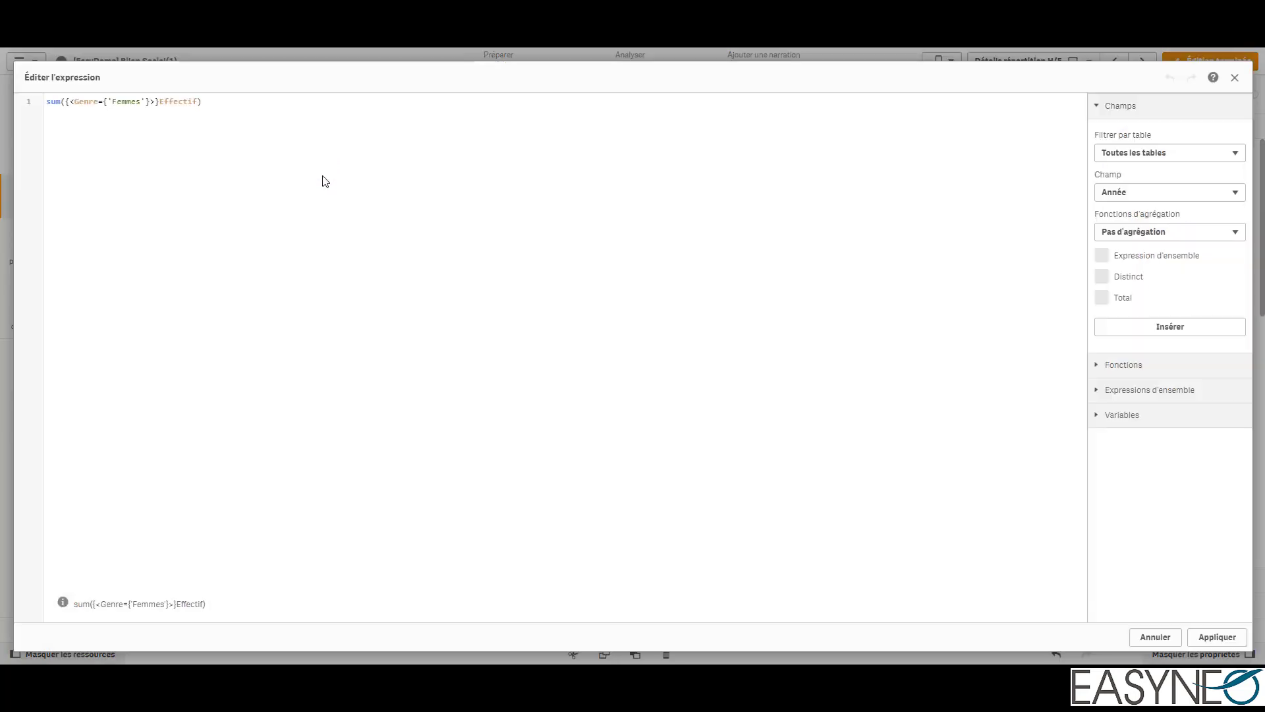
pyautogui.write('*')
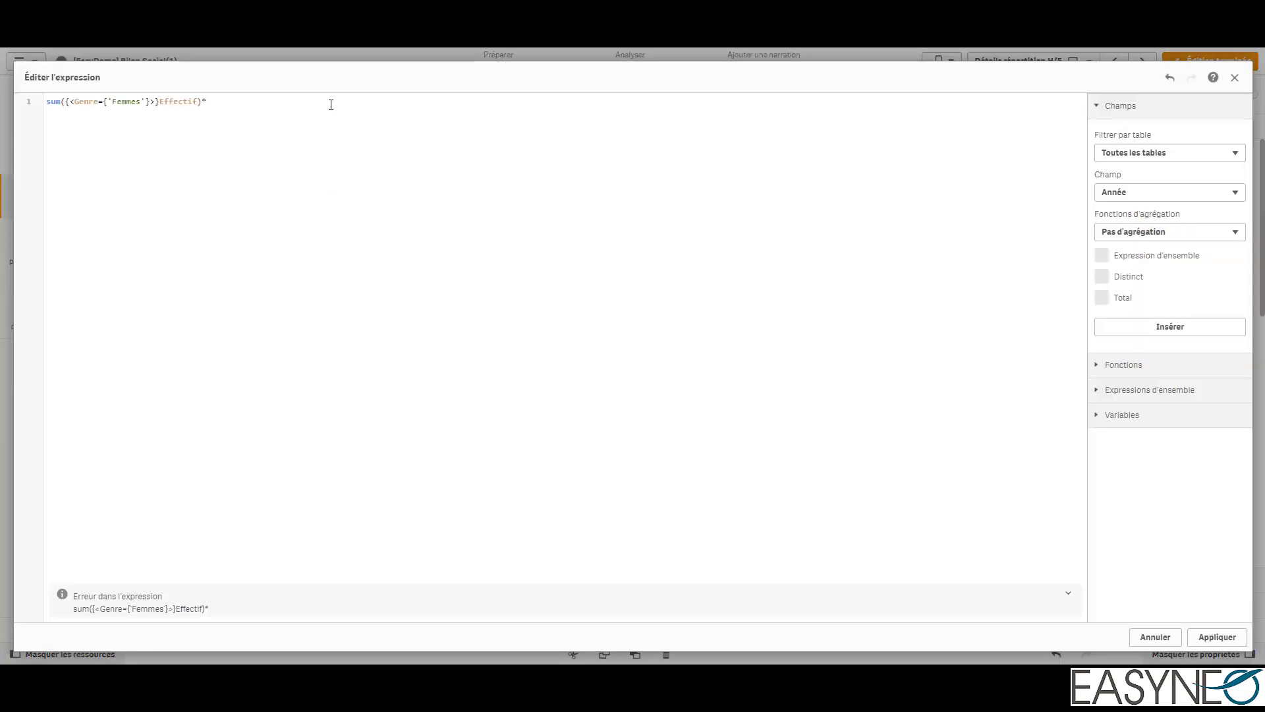
pyautogui.write('(-1)')
pyautogui.click(1206, 642)
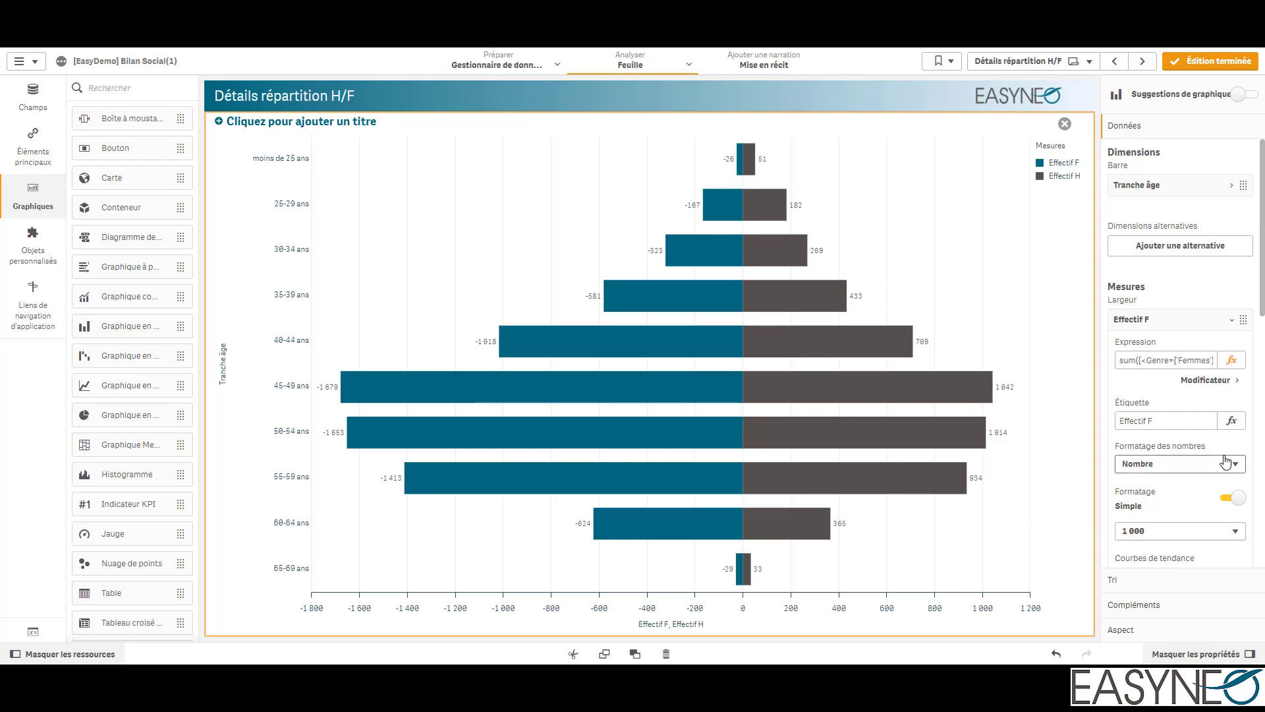
# Switch the Effectif F measure to custom number formatting with the pattern # ##0;# ##0
pyautogui.click(1229, 499)
pyautogui.scroll(-3, 1140, 462)
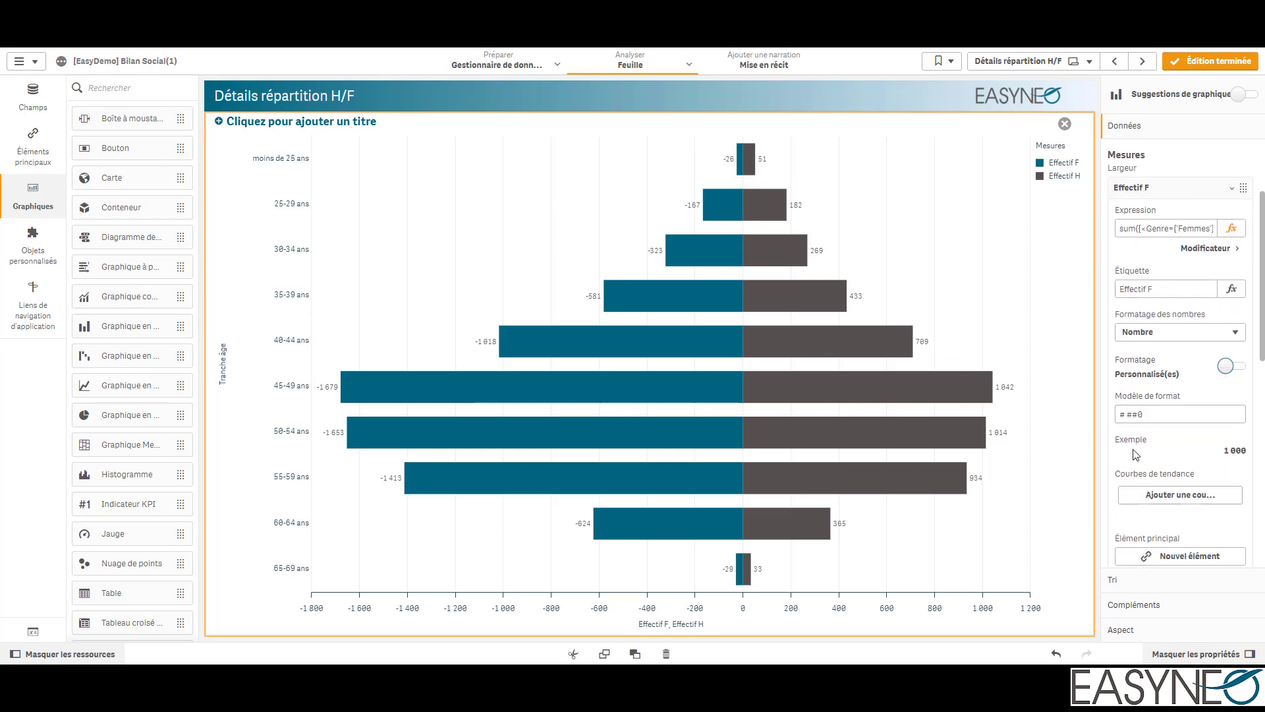
pyautogui.click(1159, 414)
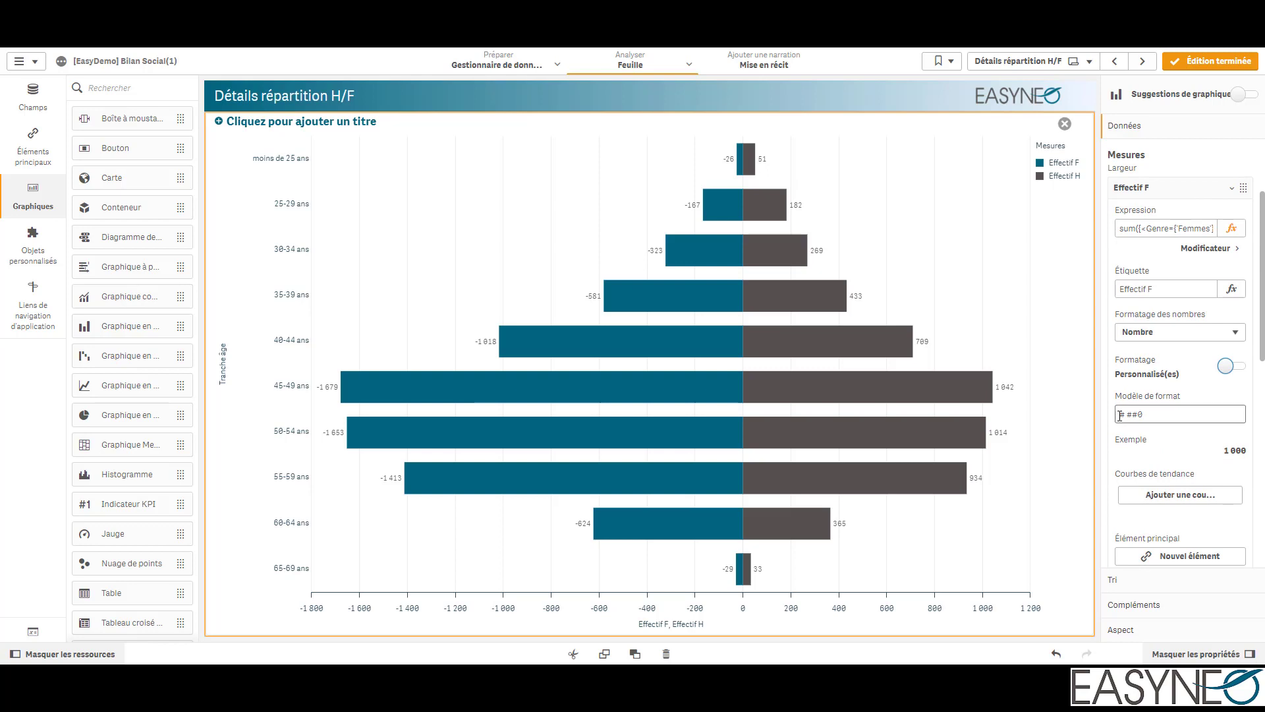
pyautogui.click(1161, 414)
pyautogui.write(';# ##0')
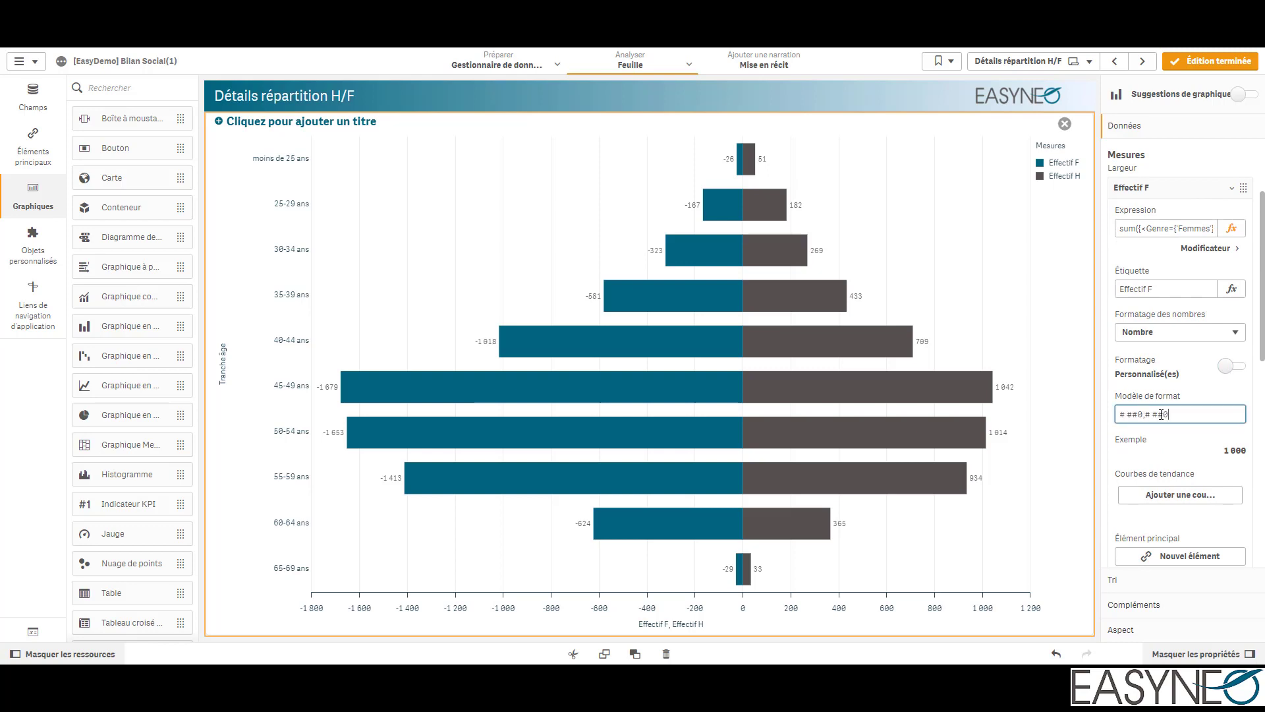
pyautogui.press('Return')
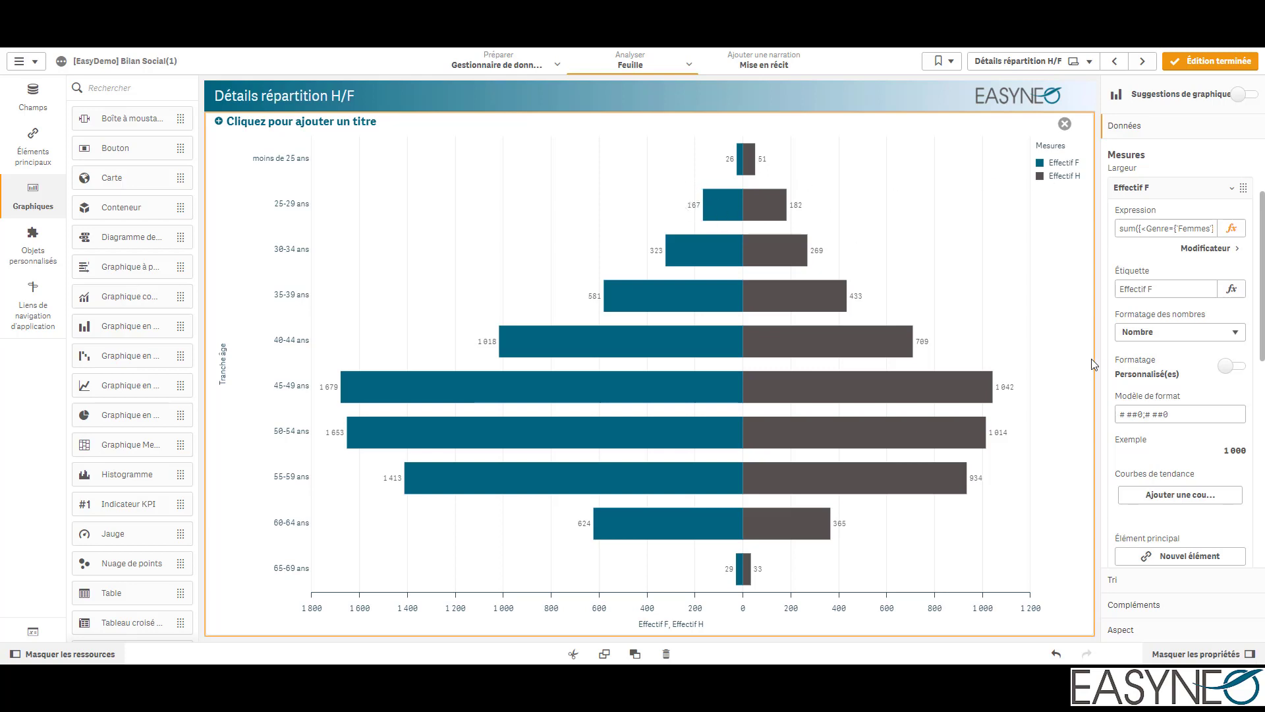
# Set the chart's colours to custom Multicolore with the Easyneo couleurs Tertiaires palette
pyautogui.click(1142, 632)
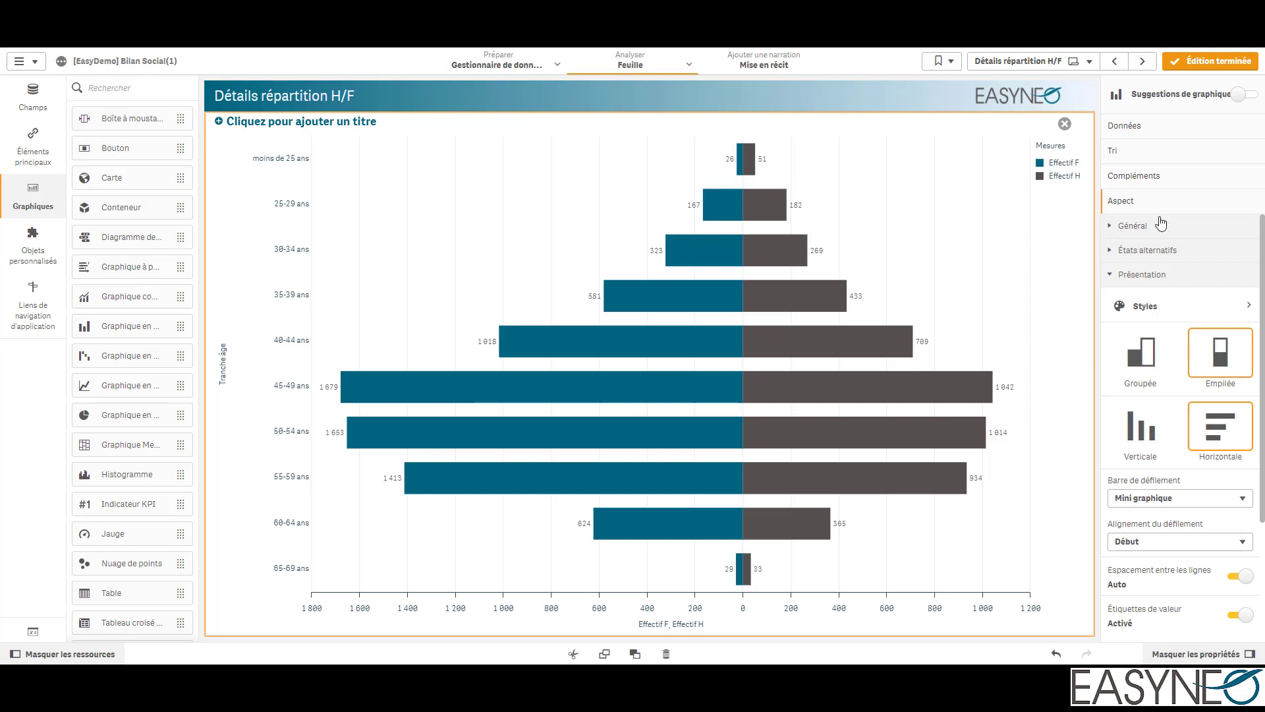
pyautogui.click(1162, 273)
pyautogui.click(1165, 302)
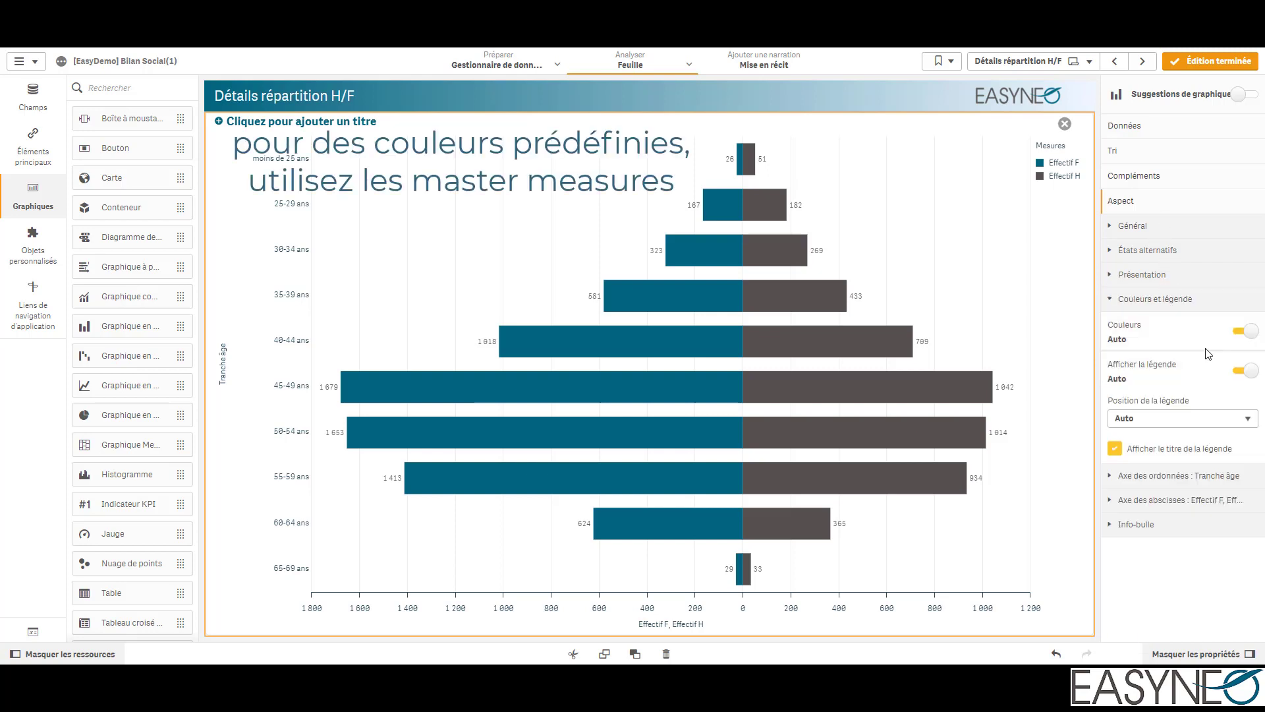
pyautogui.click(1242, 332)
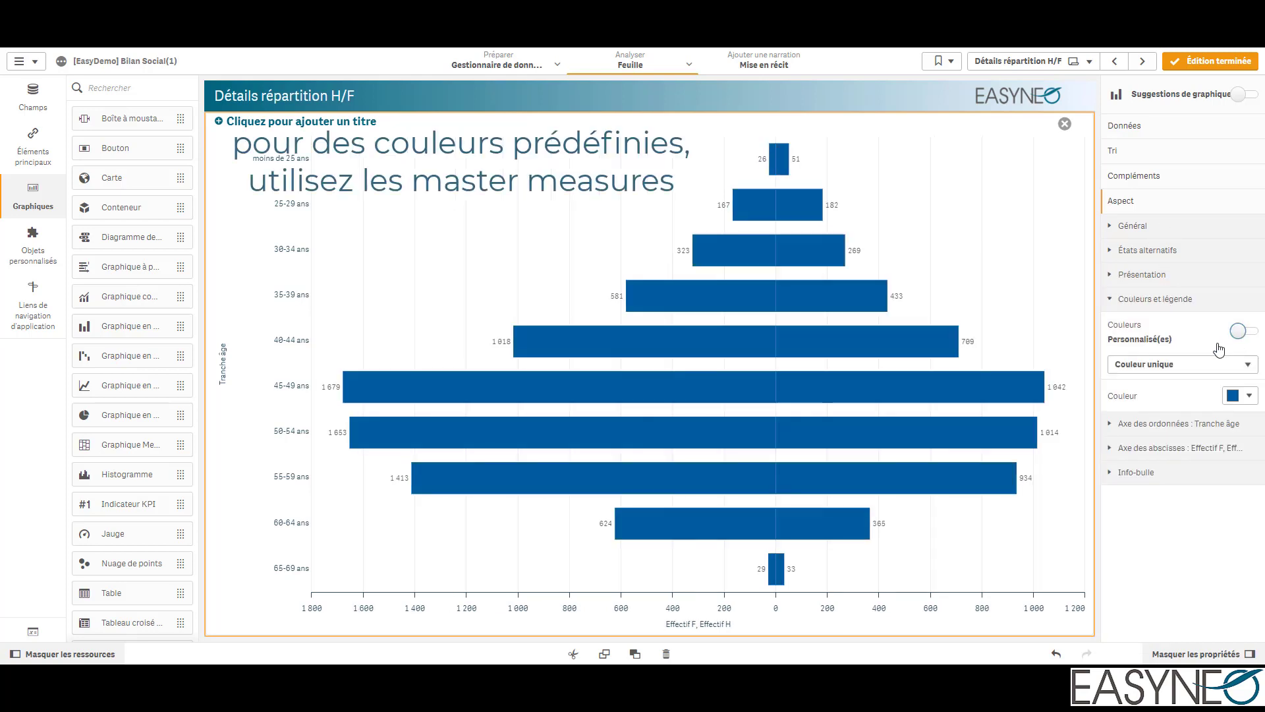
pyautogui.click(1194, 367)
pyautogui.click(1180, 395)
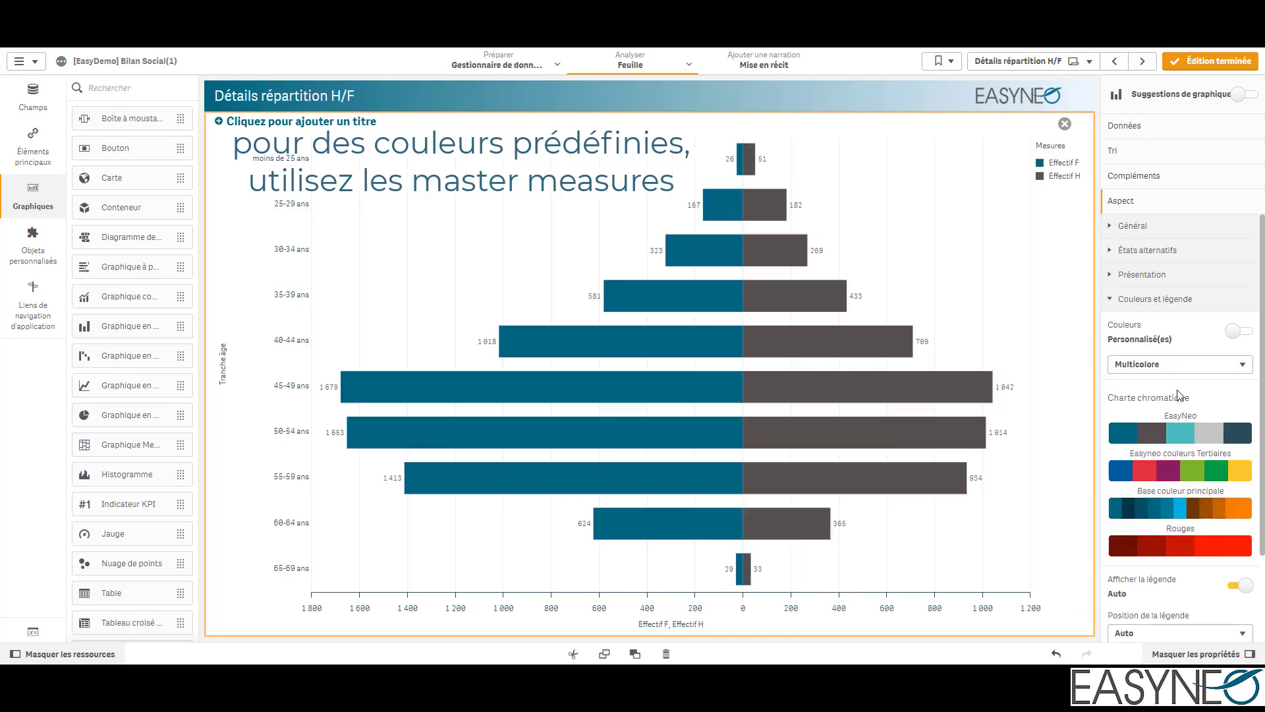
pyautogui.click(1179, 482)
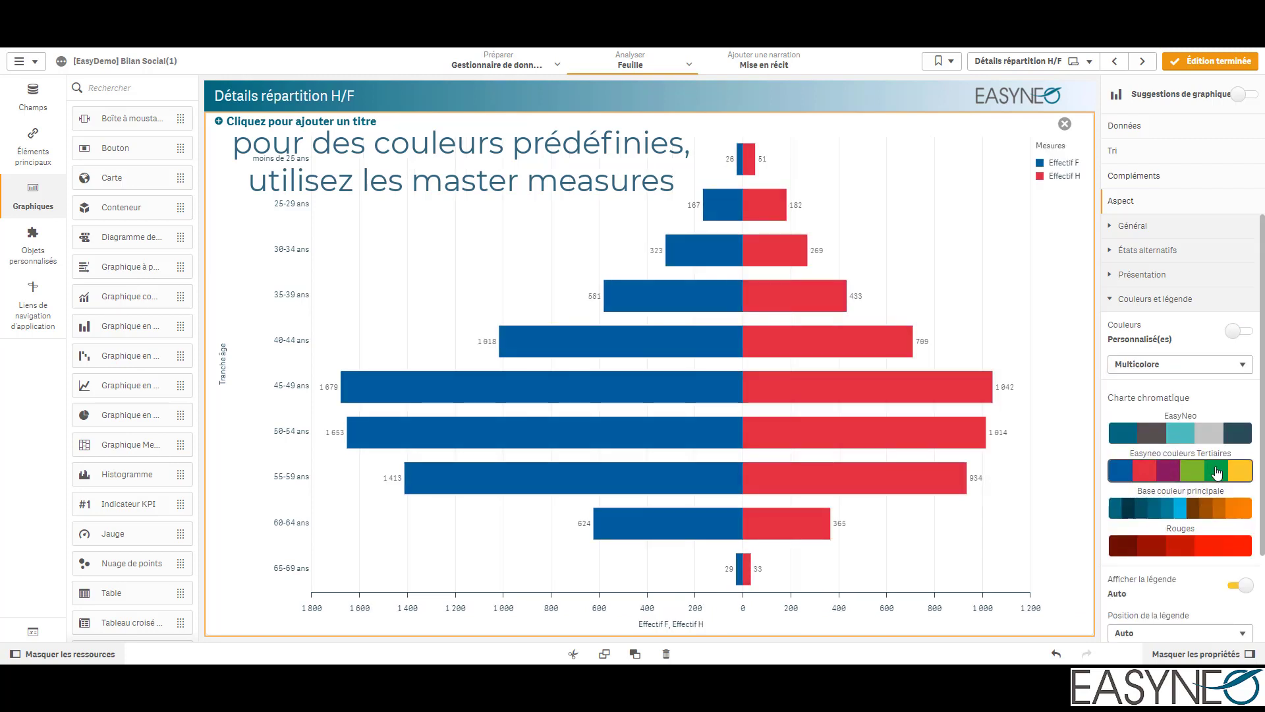
# Exit the chart's enlarged view and preview the sheet outside edit mode before returning to editing
pyautogui.click(1065, 125)
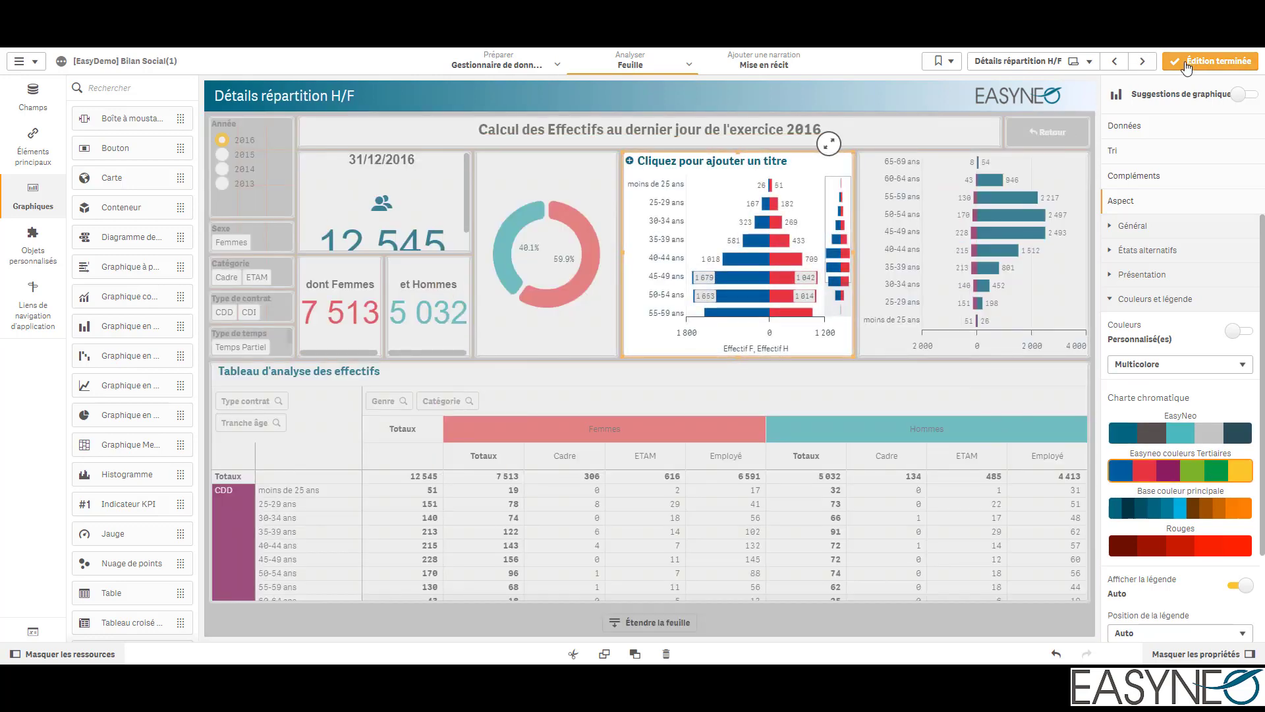
pyautogui.click(1184, 63)
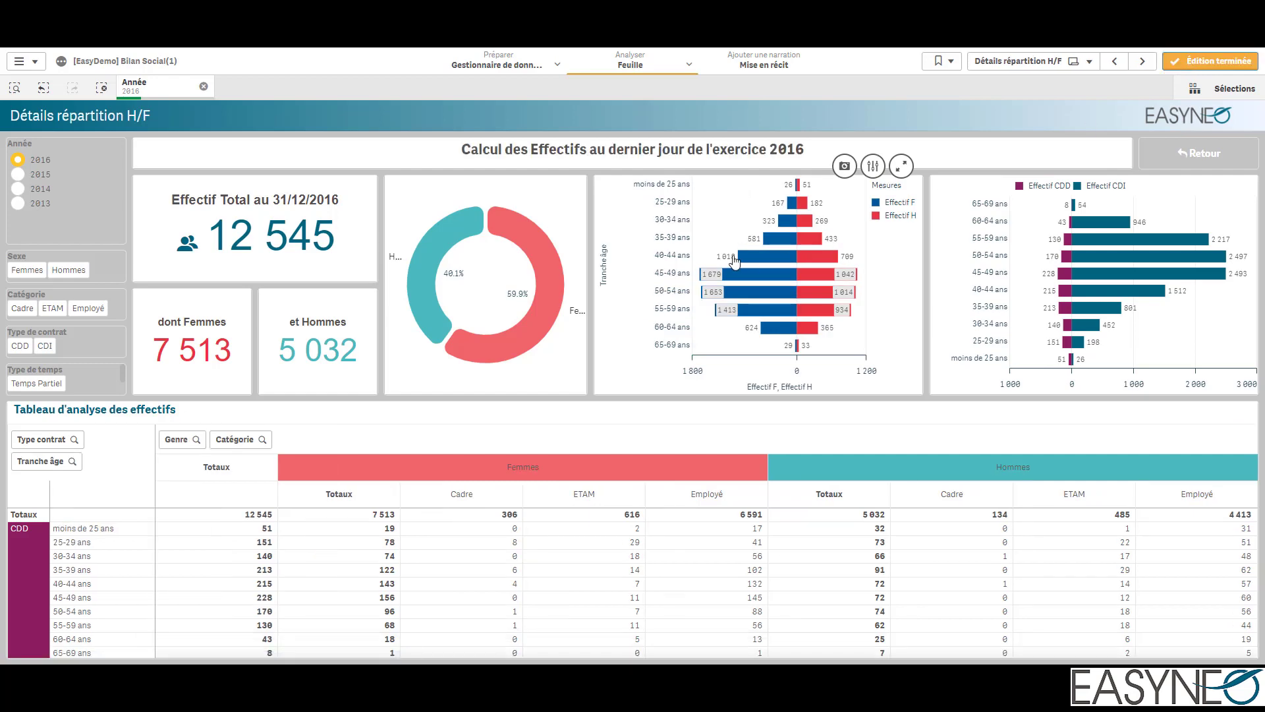
pyautogui.click(1184, 63)
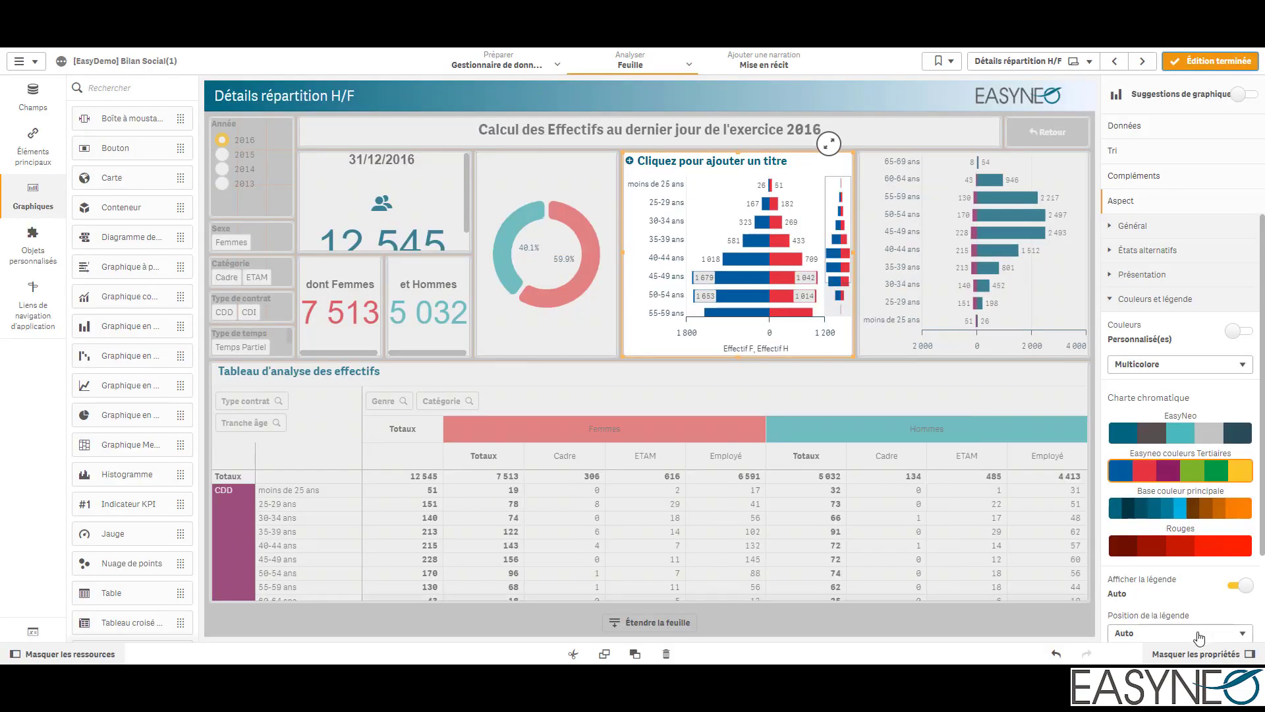
# Set the chart's horizontal axis (Axe des abscisses) to show labels only (Étiquettes uniquement)
pyautogui.click(1147, 307)
pyautogui.click(1179, 348)
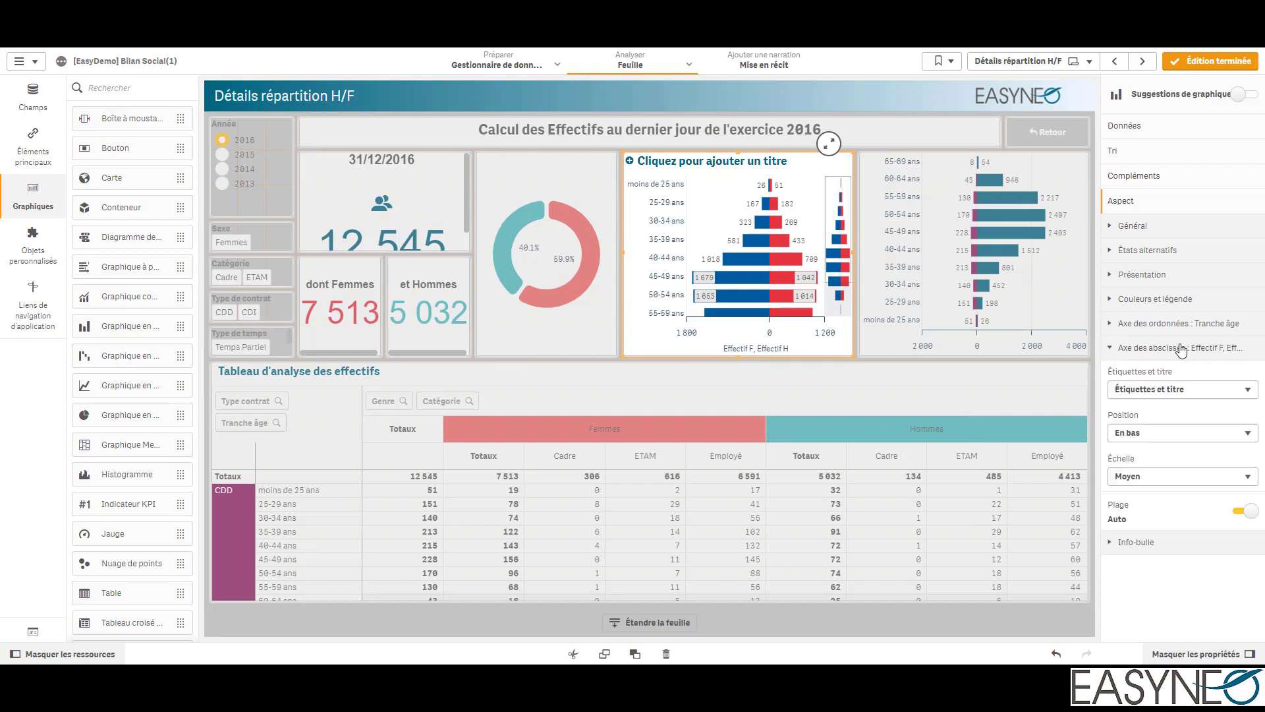
pyautogui.click(1169, 395)
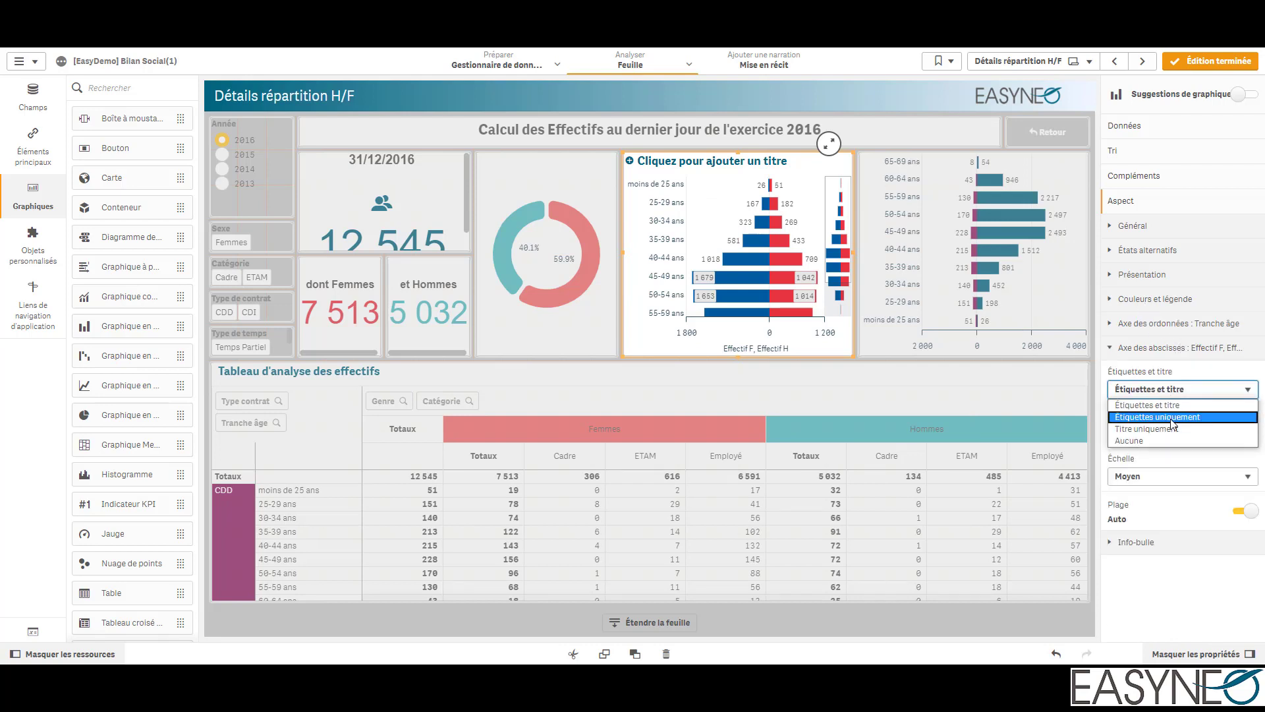
pyautogui.click(1171, 420)
pyautogui.click(1159, 348)
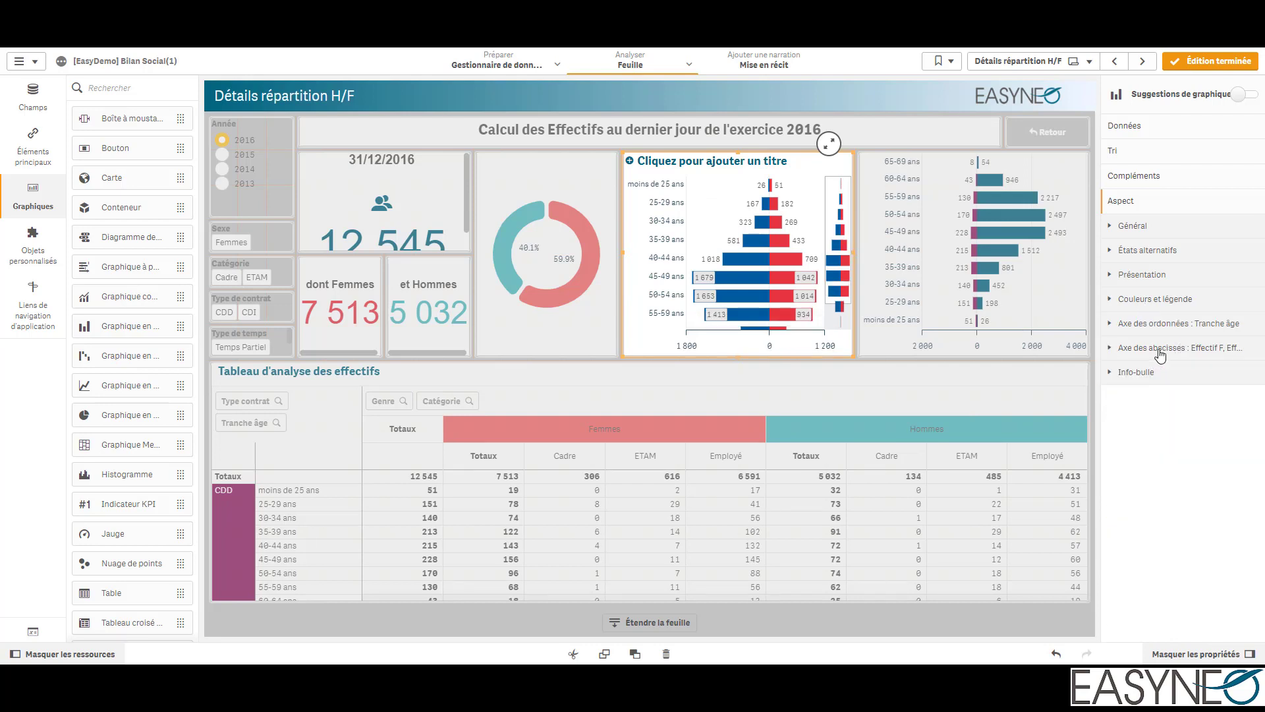
# Turn off the display of the chart's legend title
pyautogui.click(1164, 299)
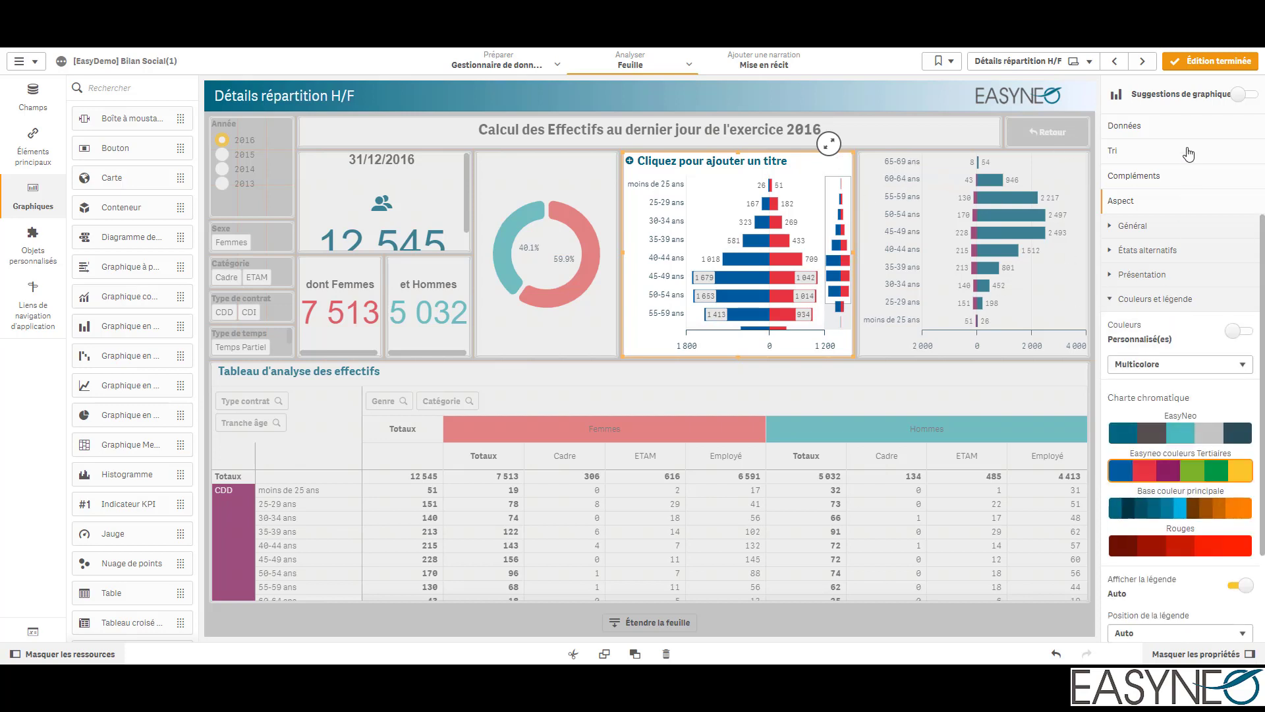
pyautogui.scroll(-3, 1226, 395)
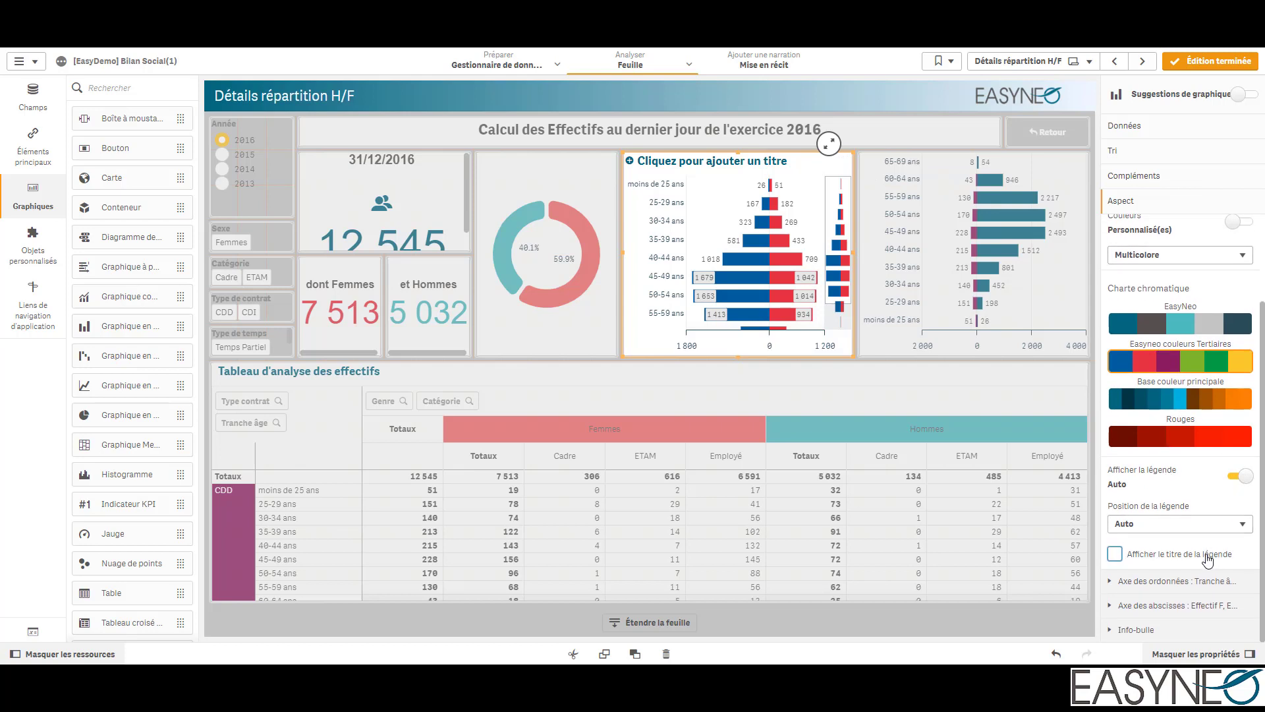
pyautogui.scroll(3, 1171, 283)
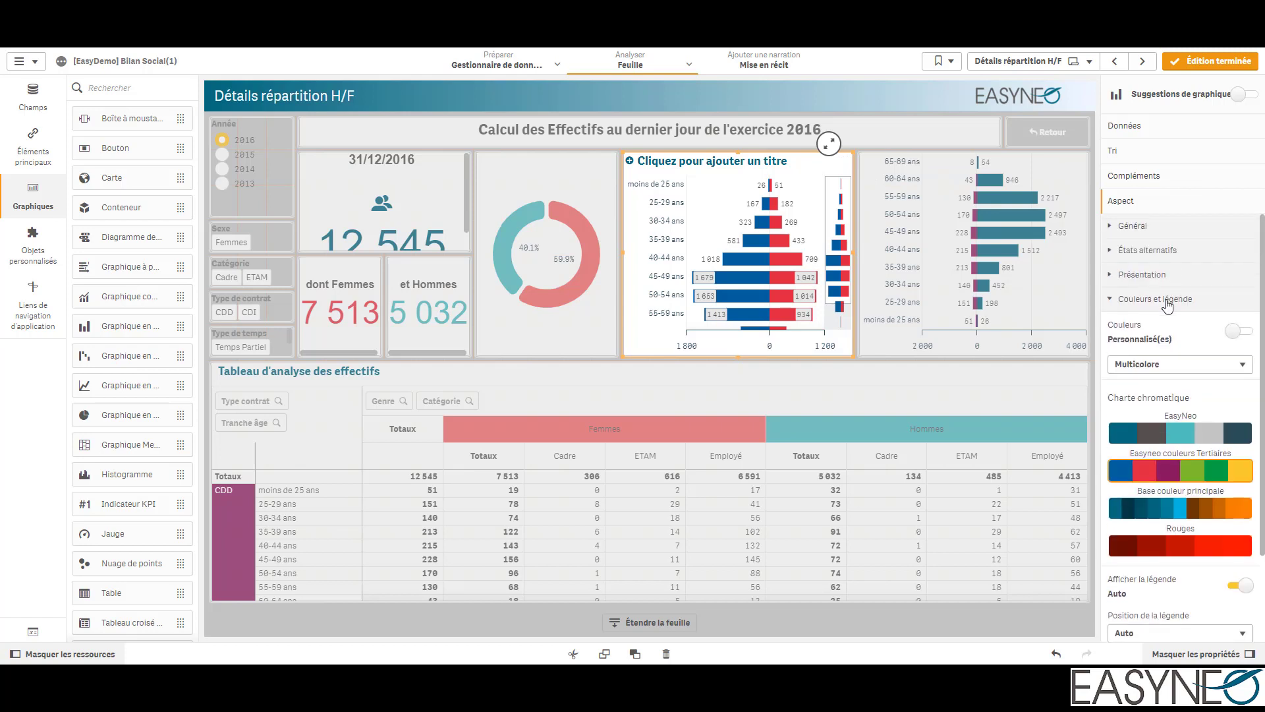
pyautogui.click(1167, 303)
# Set the chart's scrollbar (Barre de défilement) to Barre and finish editing the sheet
pyautogui.click(1142, 274)
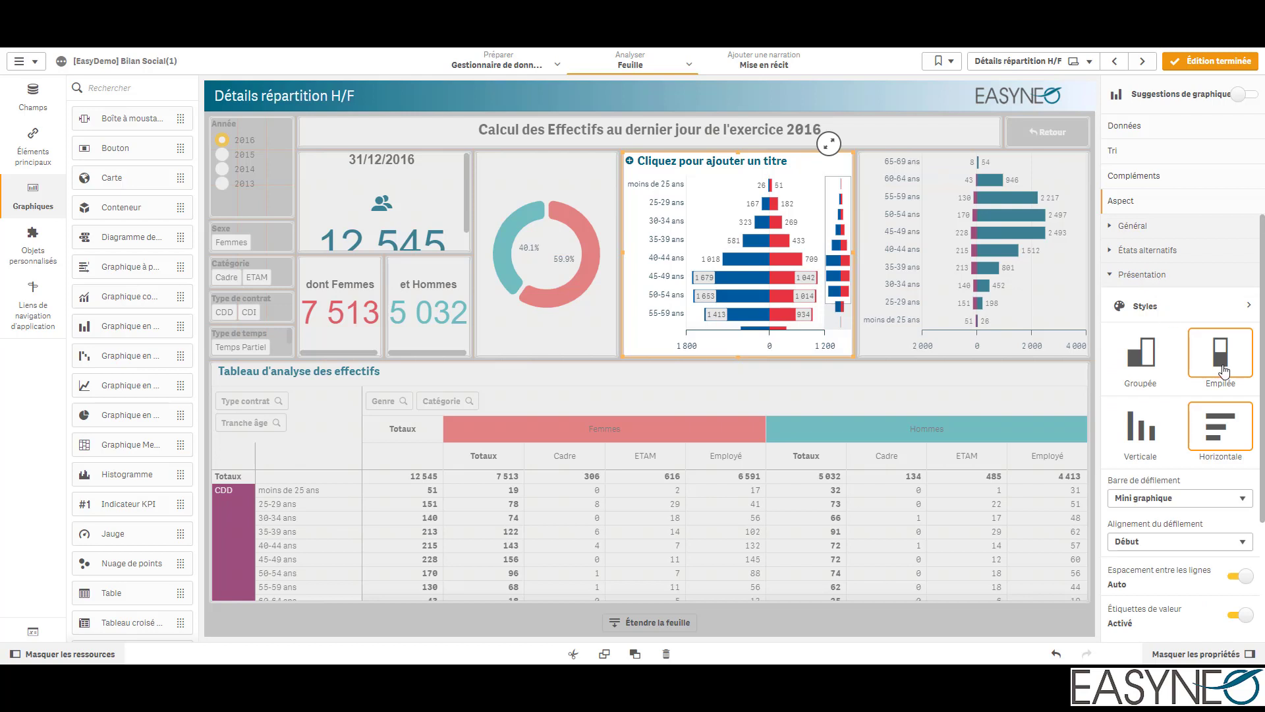
pyautogui.click(1177, 503)
pyautogui.click(1173, 525)
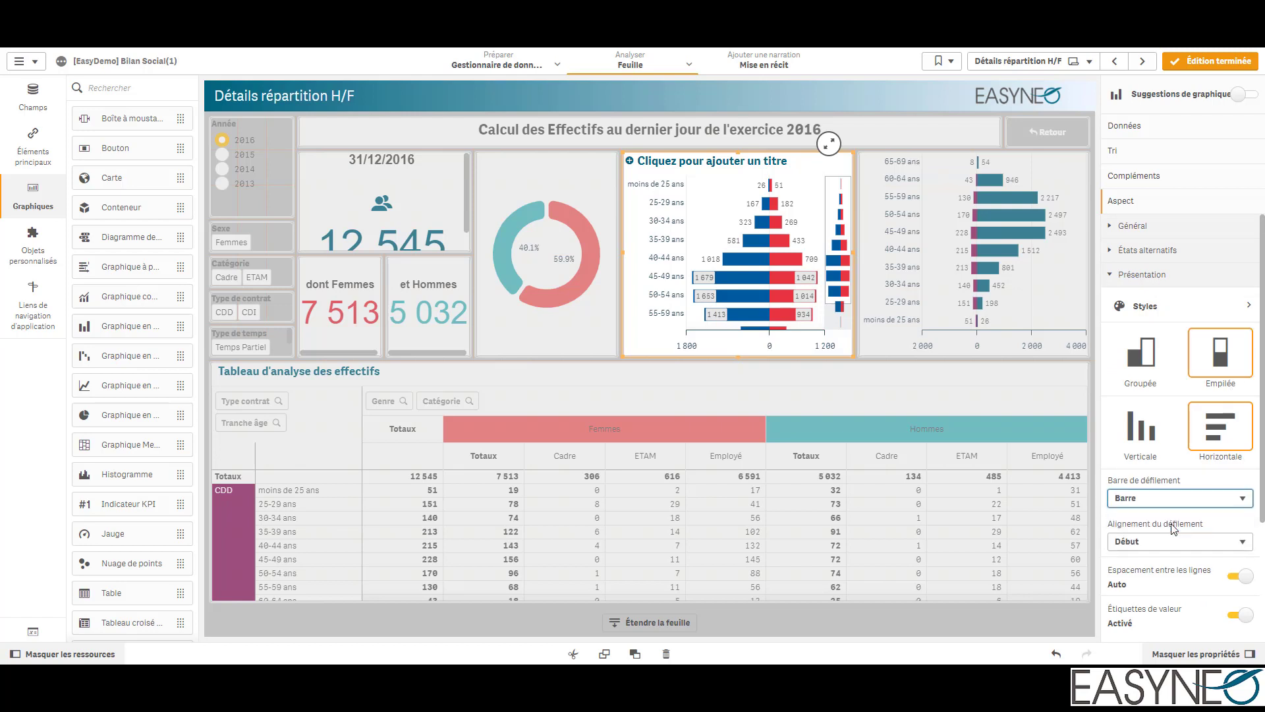
pyautogui.click(1216, 61)
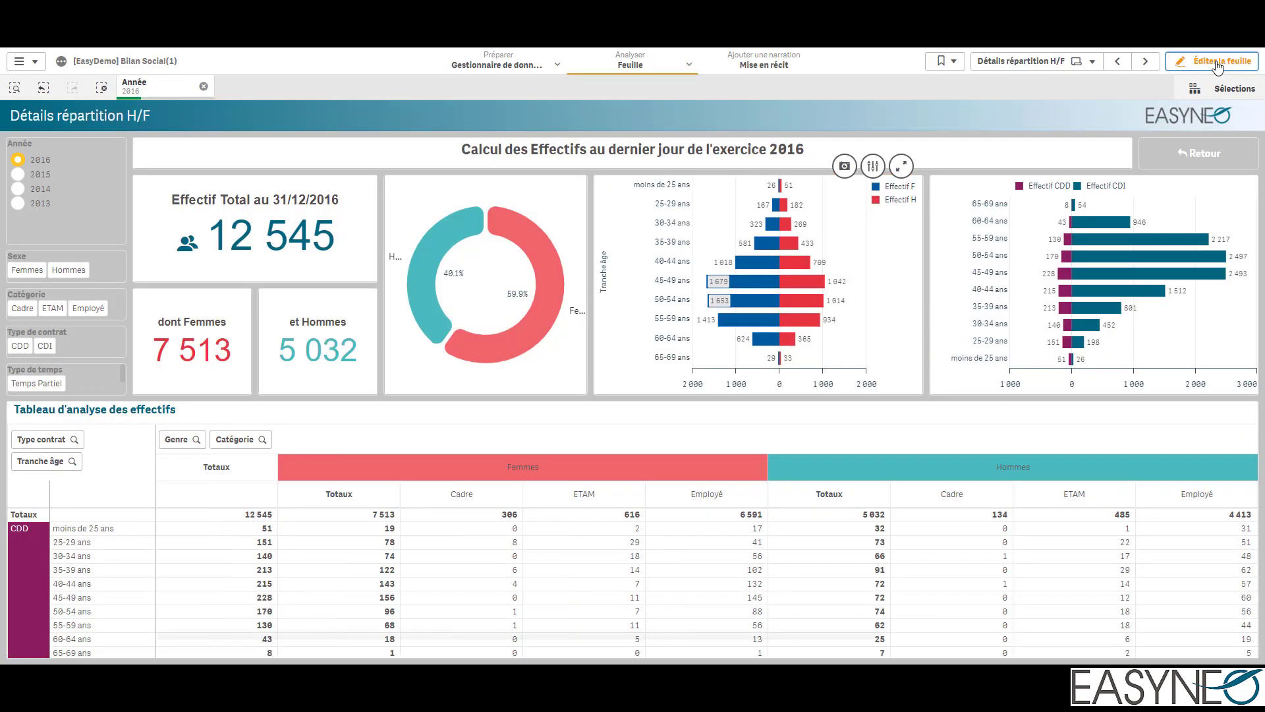